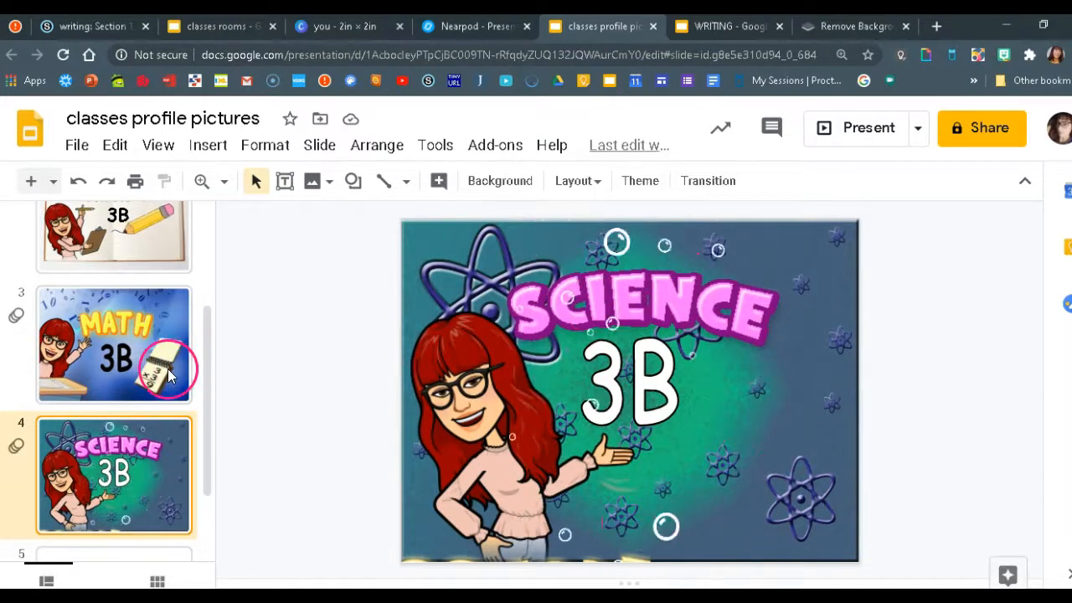
# Browse the MATH 3B and second slides in the filmstrip of the classes deck
pyautogui.click(134, 352)
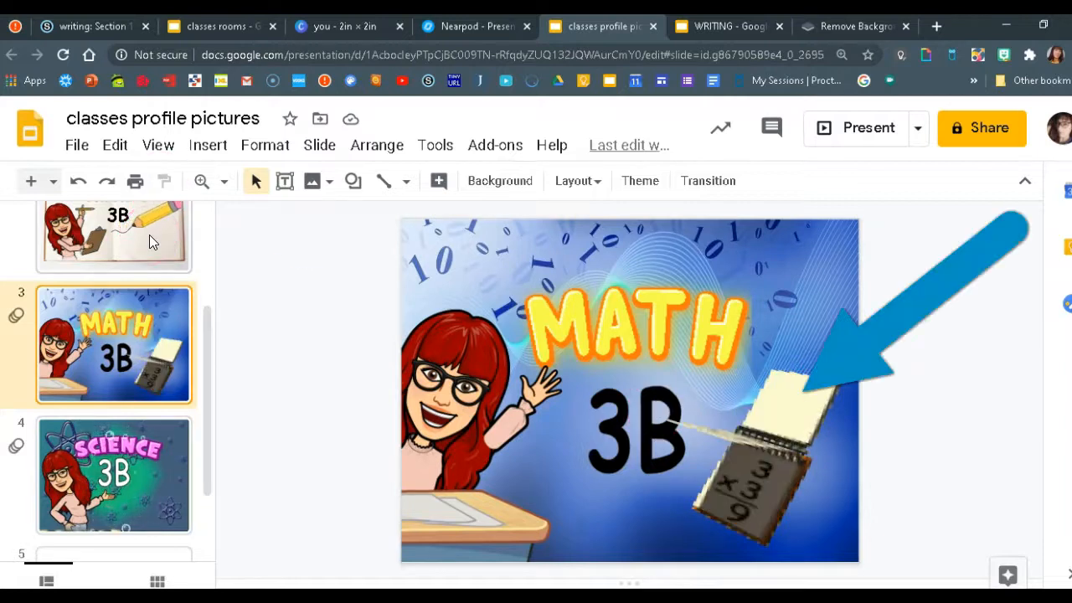
pyautogui.click(98, 230)
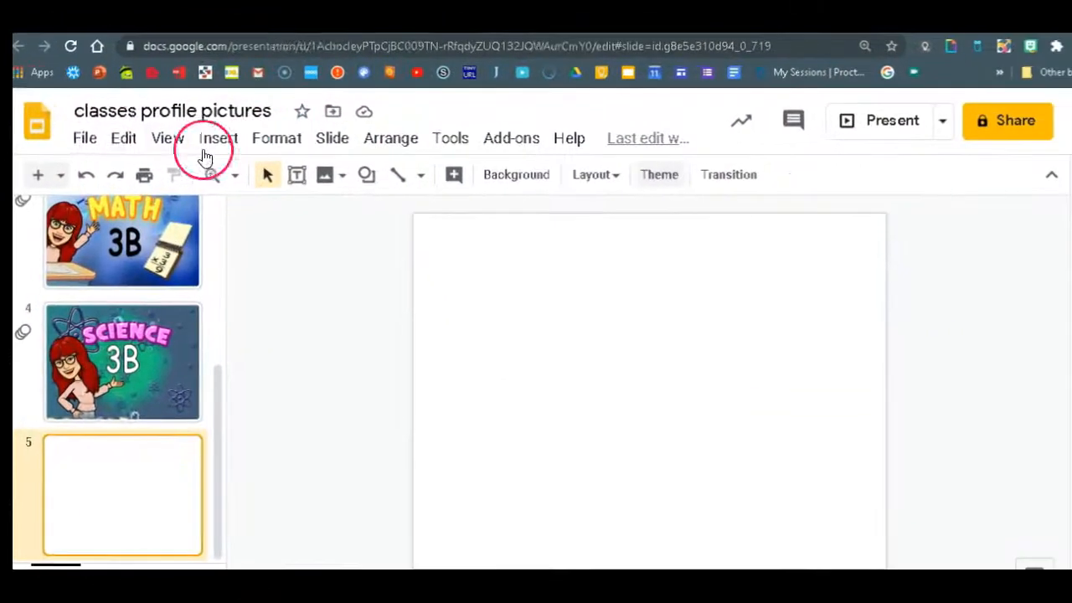
# Apply the Standard 4:3 page size through File > Page setup
pyautogui.click(74, 138)
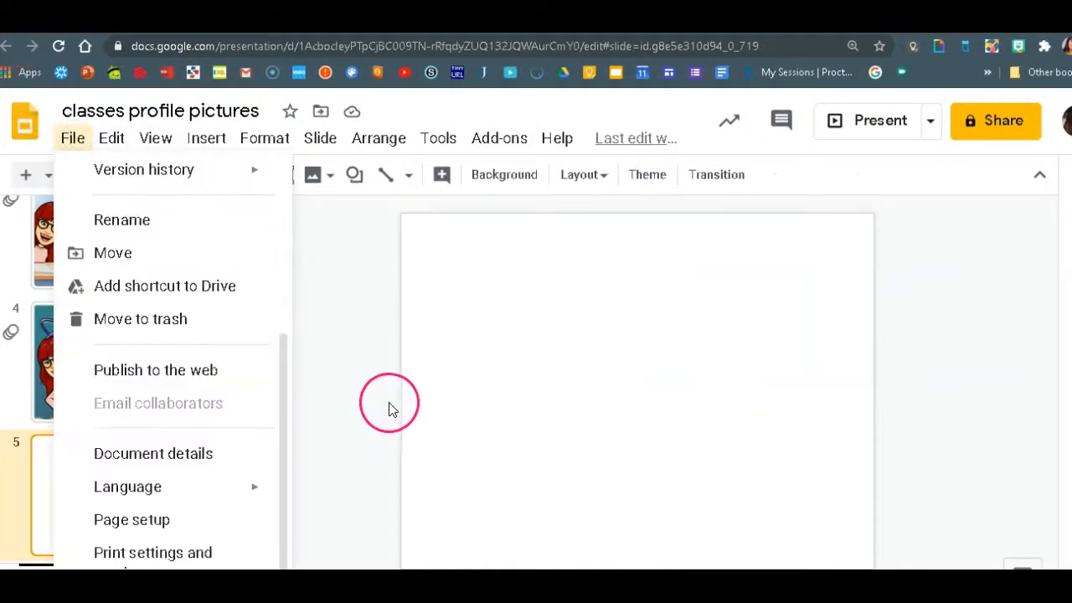
pyautogui.click(117, 521)
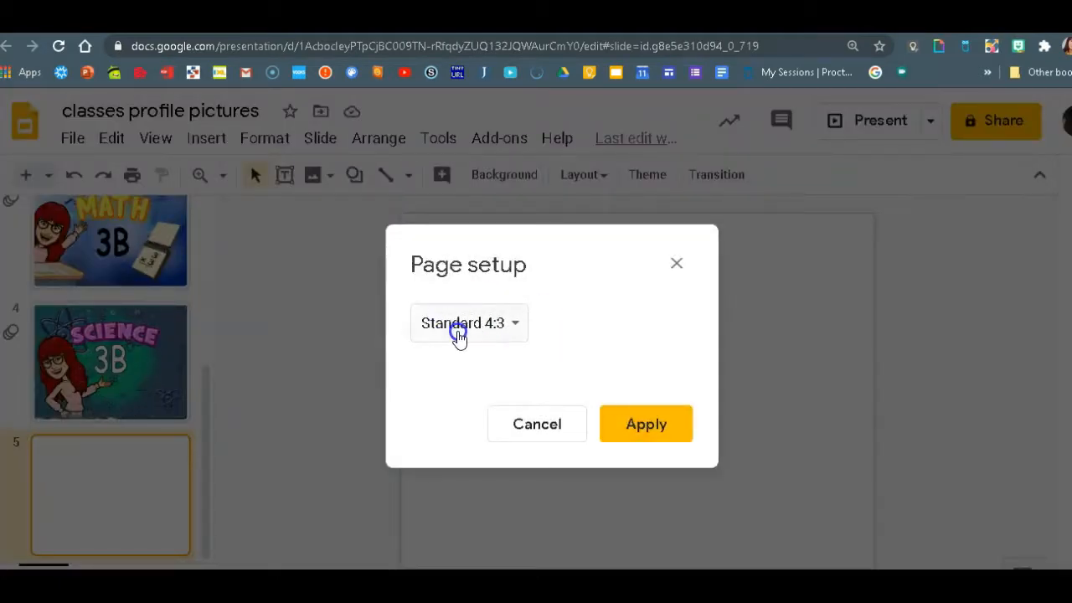
pyautogui.click(651, 433)
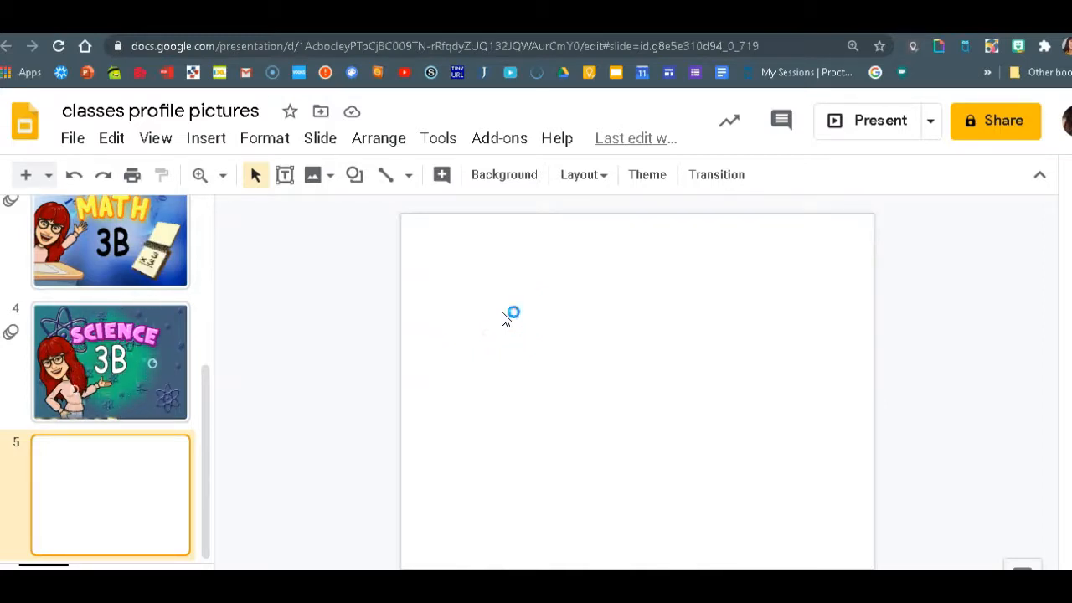
pyautogui.click(554, 310)
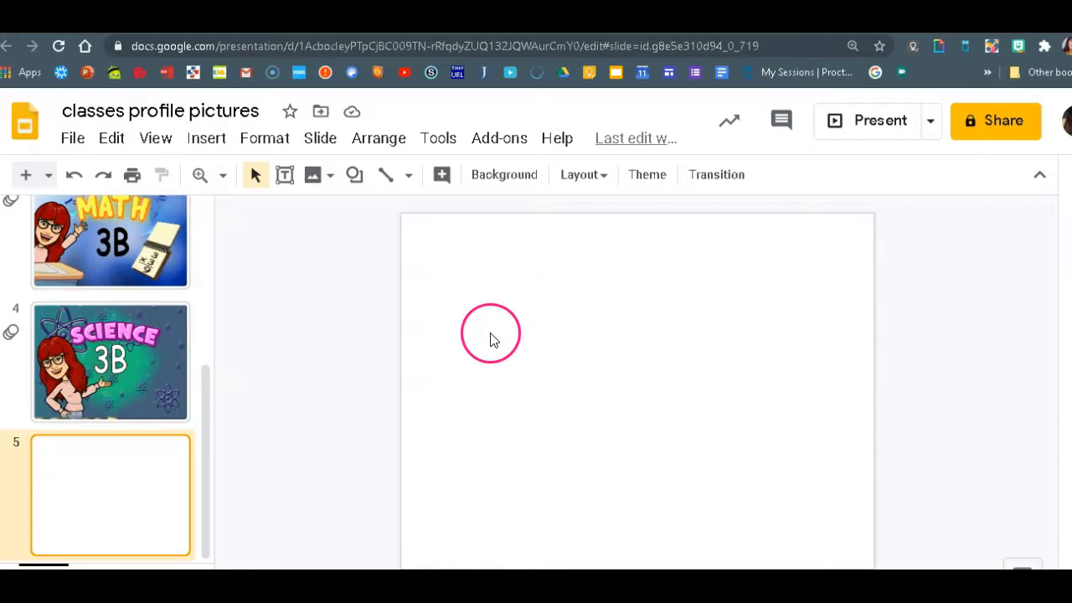
# Add black Comic Sans MS word art 'WWW' and place it in the upper middle of slide 5
pyautogui.click(204, 140)
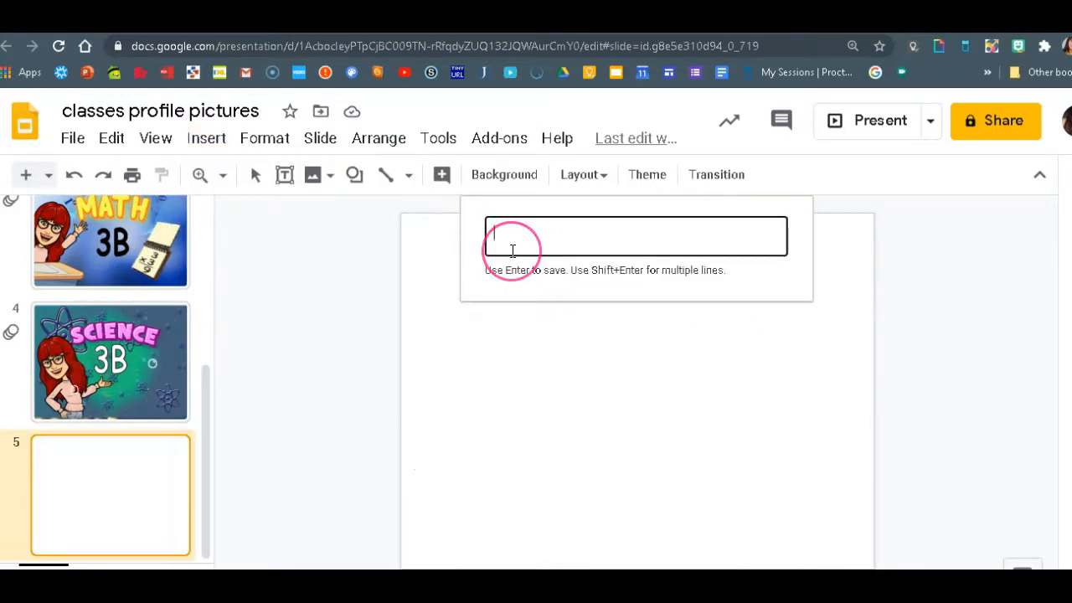
pyautogui.write('WWW')
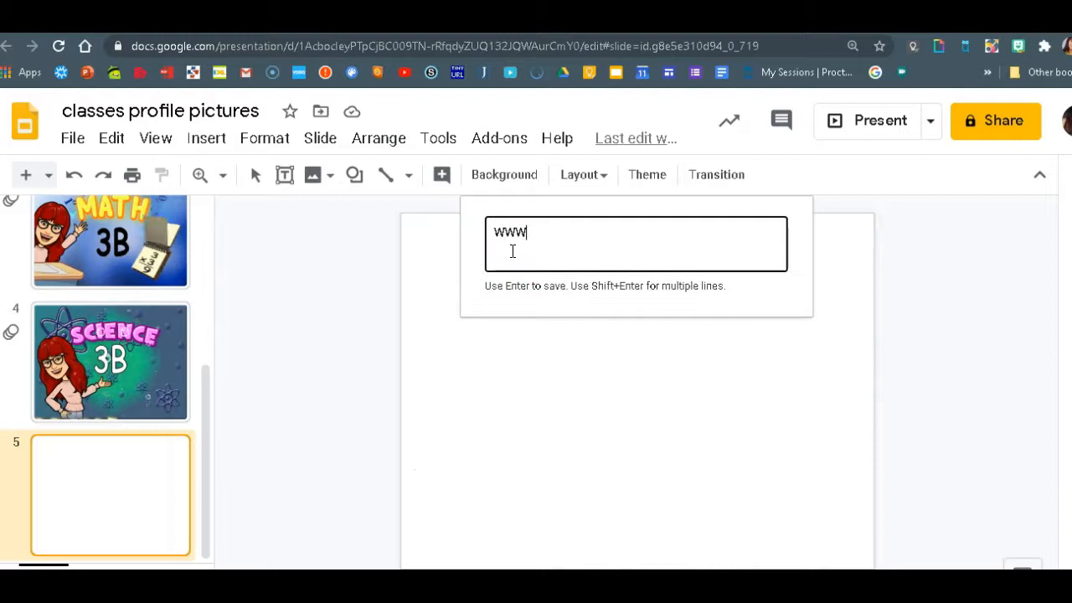
pyautogui.press('Return')
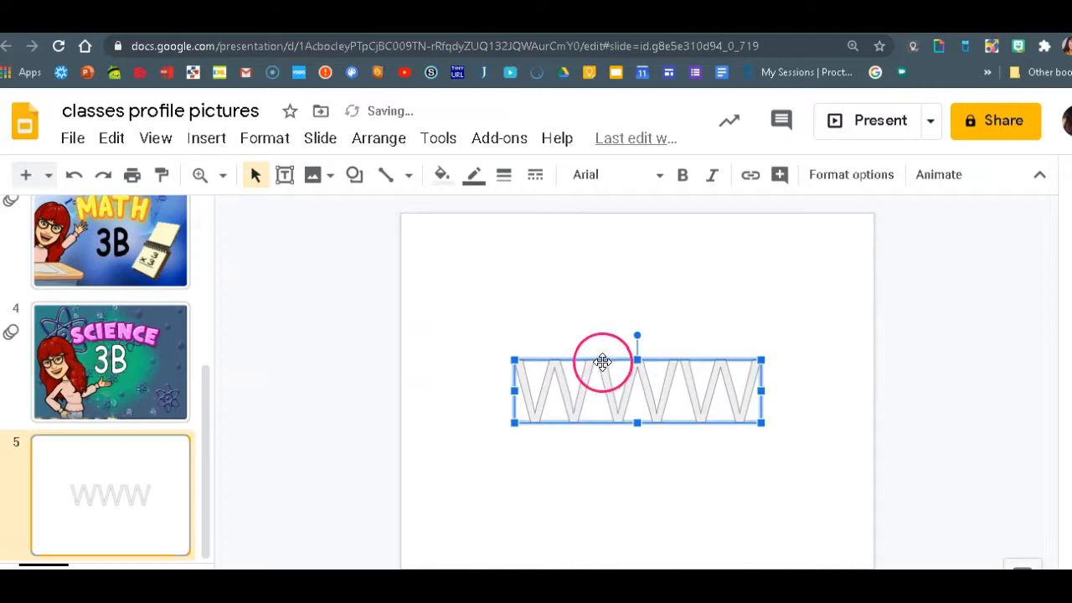
pyautogui.moveTo(603, 377); pyautogui.dragTo(601, 342)
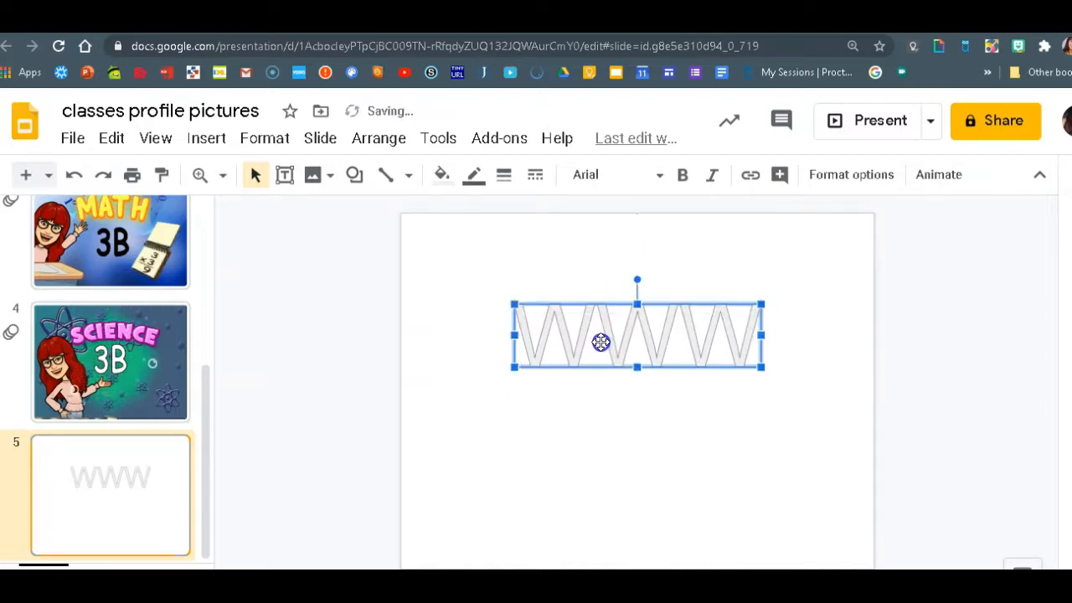
pyautogui.moveTo(597, 304); pyautogui.dragTo(599, 292)
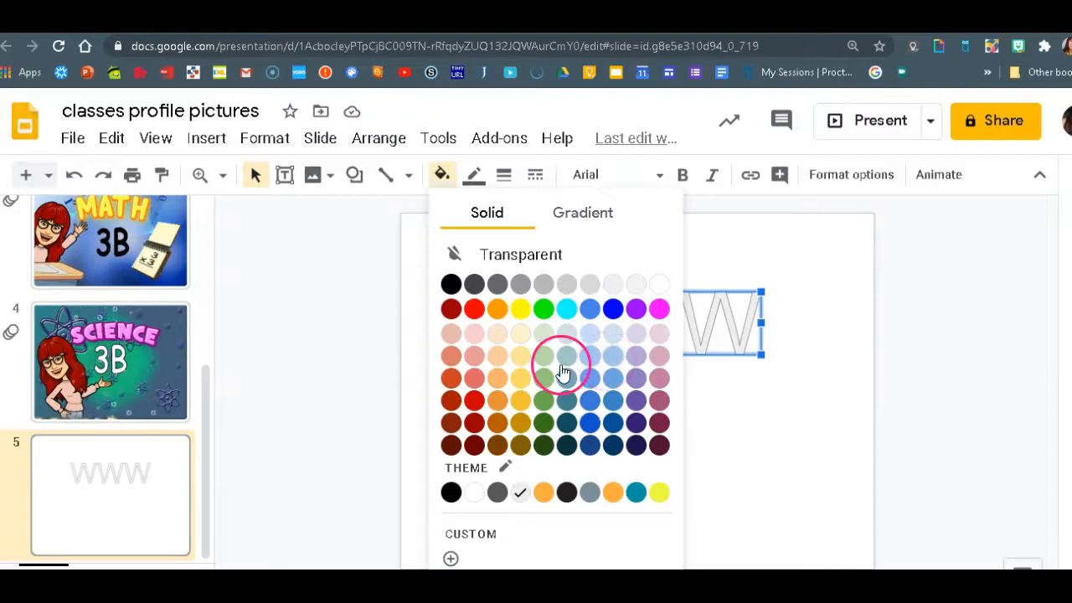
pyautogui.click(450, 284)
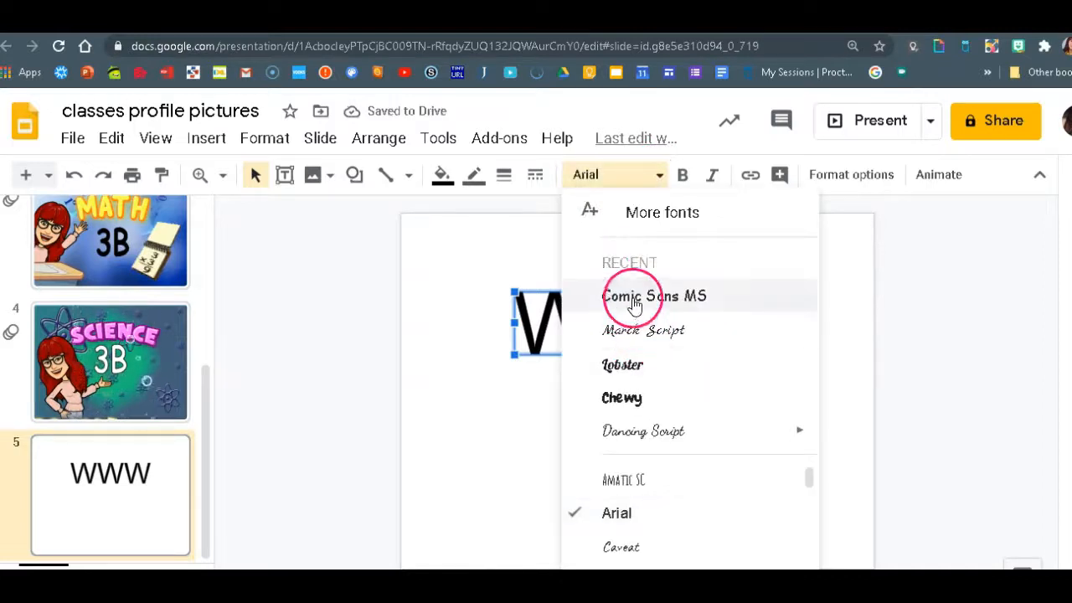
pyautogui.press('Return')
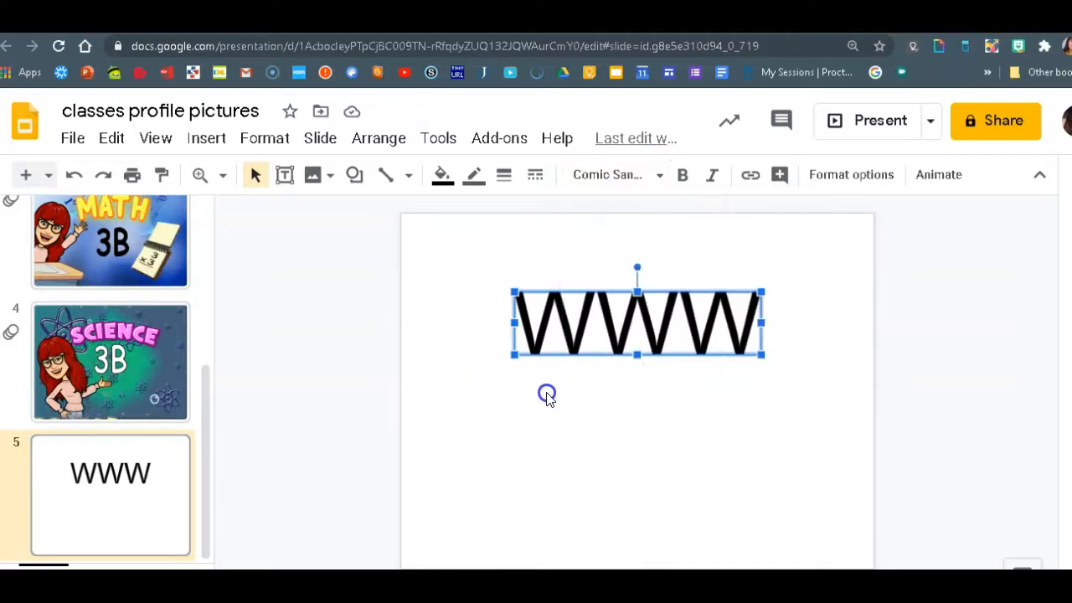
# Add Comic Sans MS word art '3B' centred beneath the WWW title
pyautogui.click(206, 138)
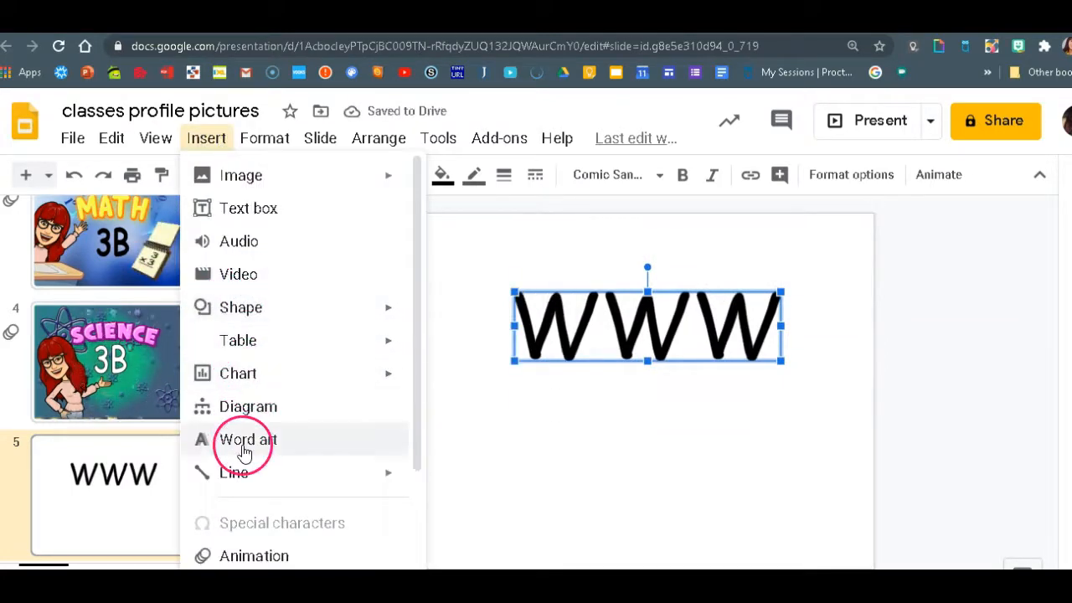
pyautogui.press('Return')
pyautogui.write('3B')
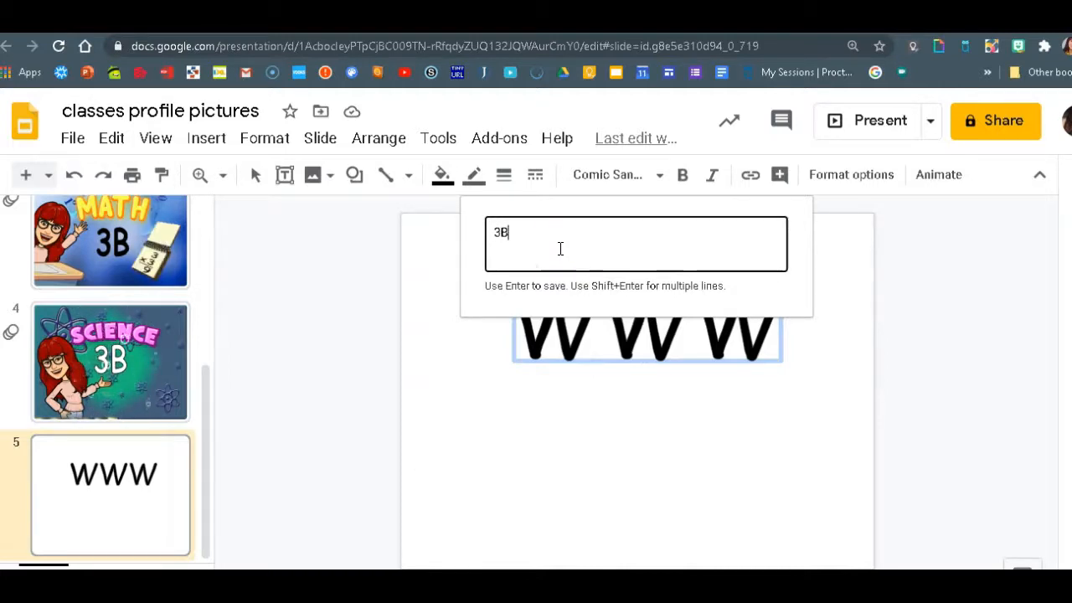
pyautogui.press('Return')
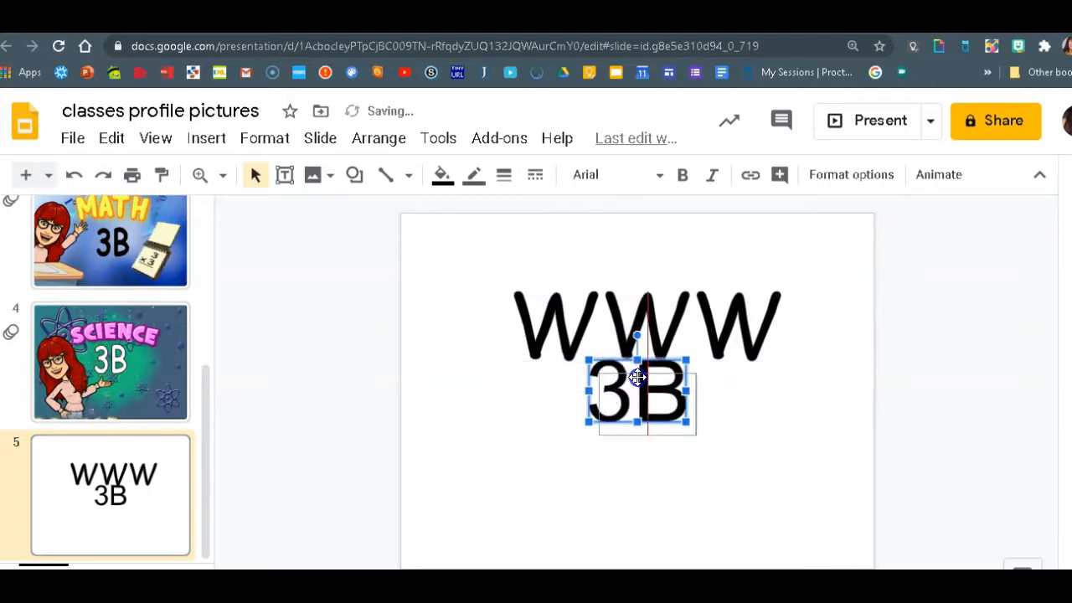
pyautogui.moveTo(632, 376); pyautogui.dragTo(622, 358)
pyautogui.click(658, 177)
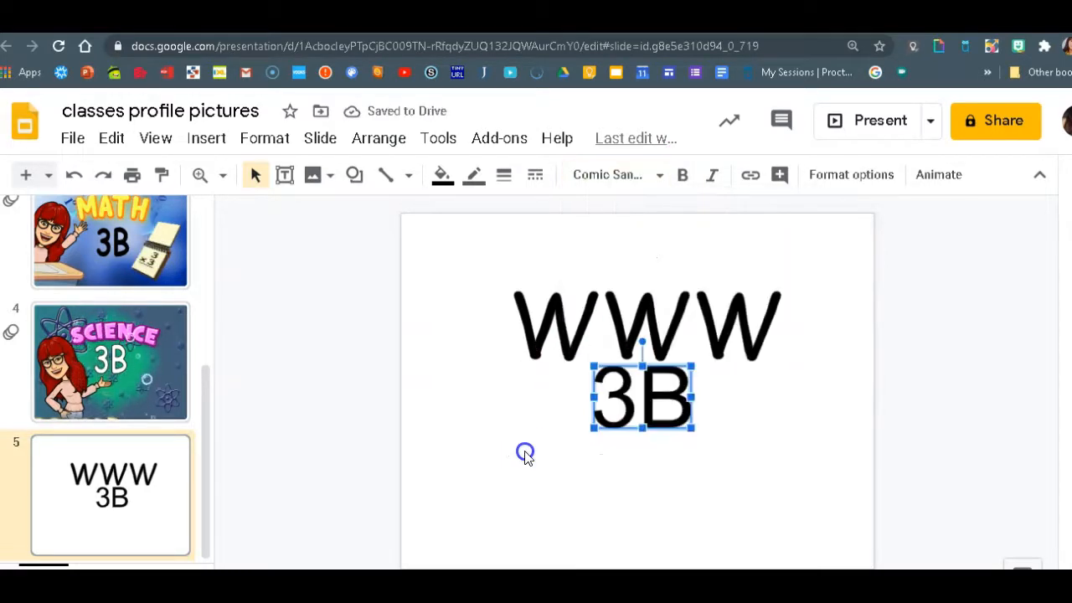
pyautogui.click(561, 459)
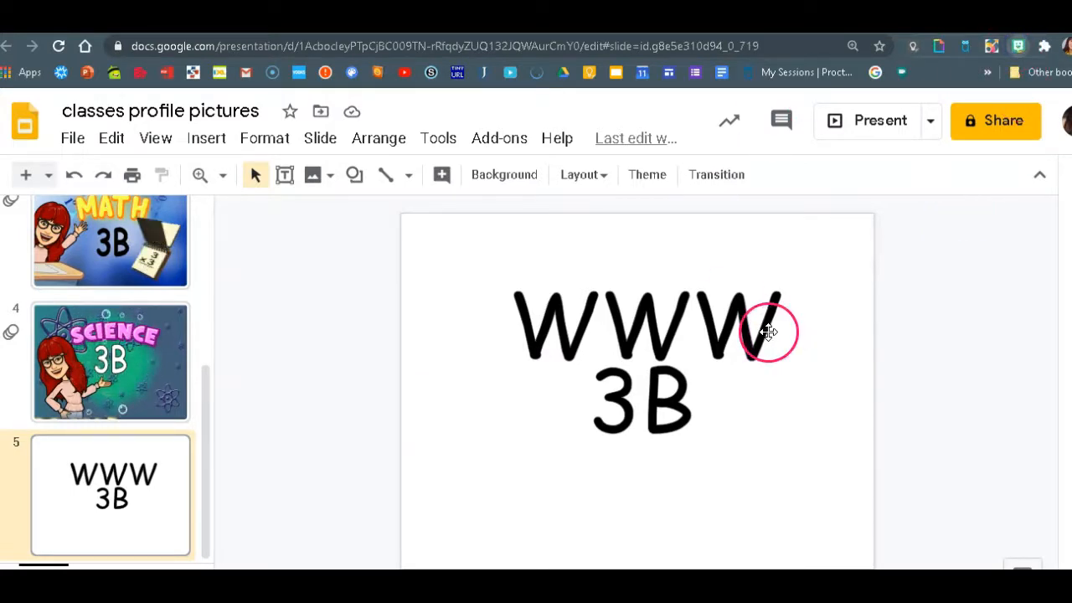
# Place the EXACTLY! Bitmoji sticker at the lower left of the slide via the Bitmoji panel
pyautogui.hotkey('alt', 'shift', 'b')
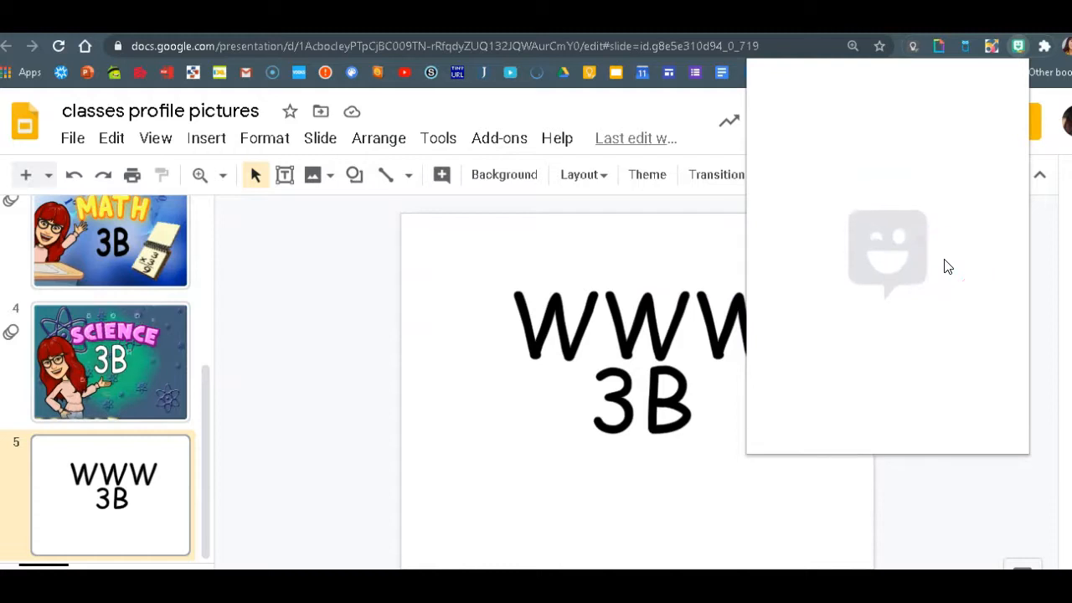
pyautogui.click(873, 256)
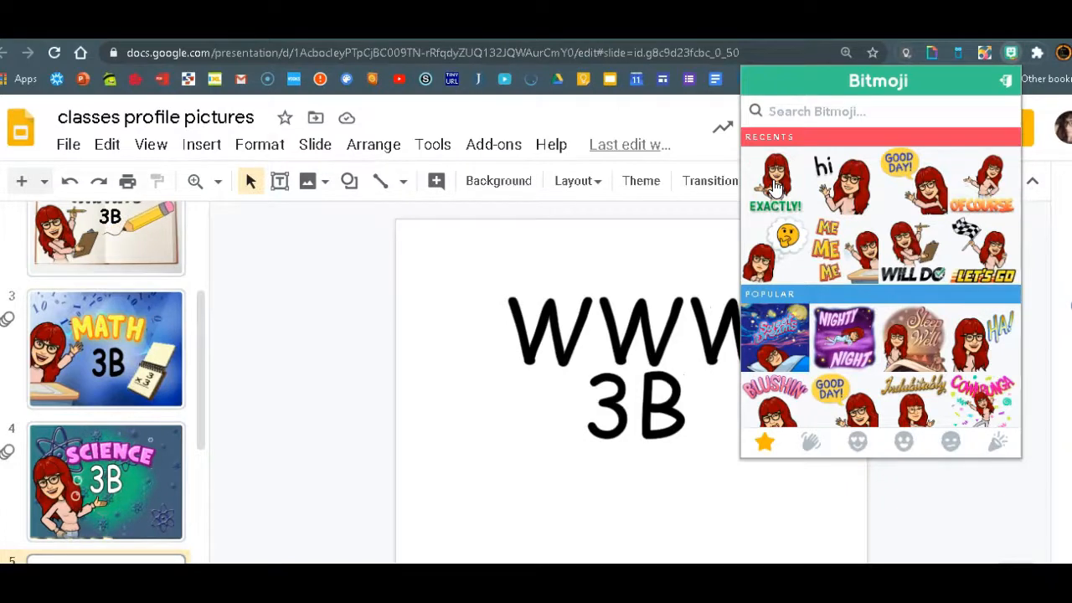
pyautogui.moveTo(778, 182); pyautogui.dragTo(538, 387)
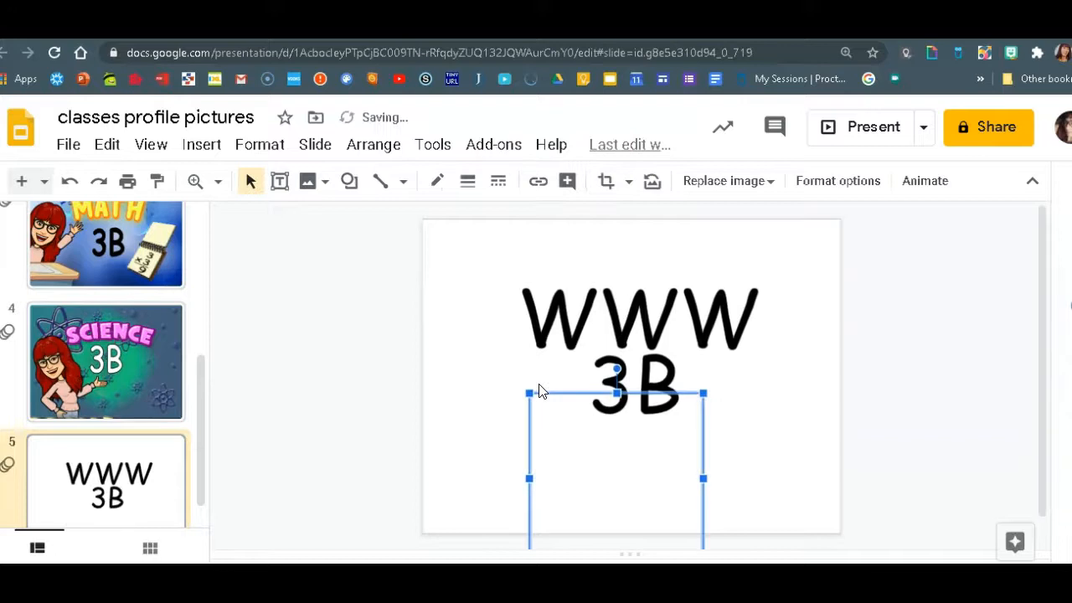
pyautogui.moveTo(620, 426)
pyautogui.mouseDown()
pyautogui.moveTo(501, 392)
pyautogui.moveTo(510, 398)
pyautogui.mouseUp()
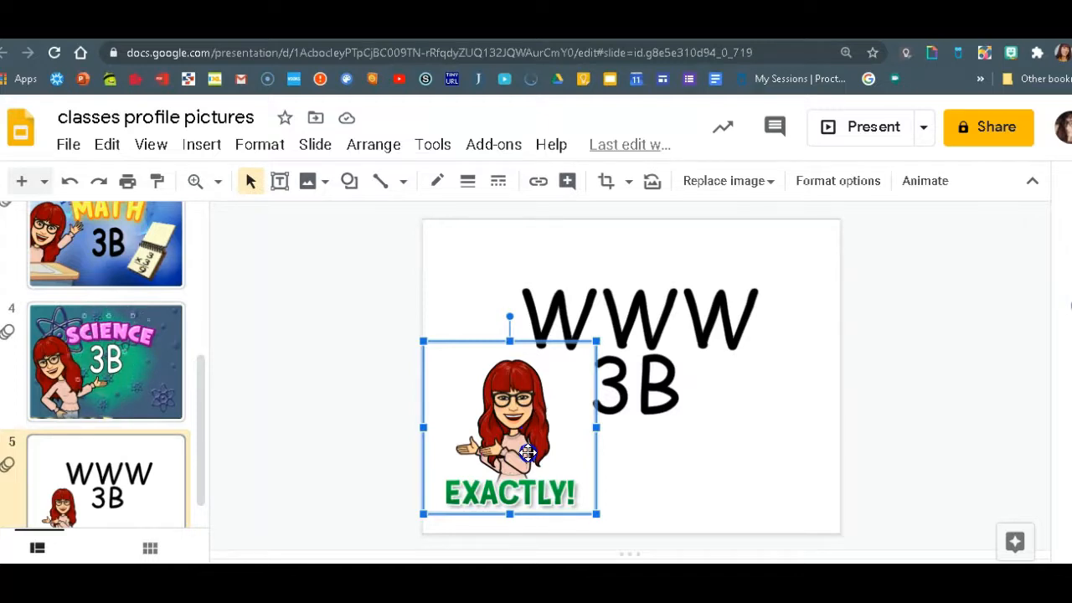
# Crop the EXACTLY caption off the Bitmoji and flip it horizontally to face right
pyautogui.rightClick(578, 444)
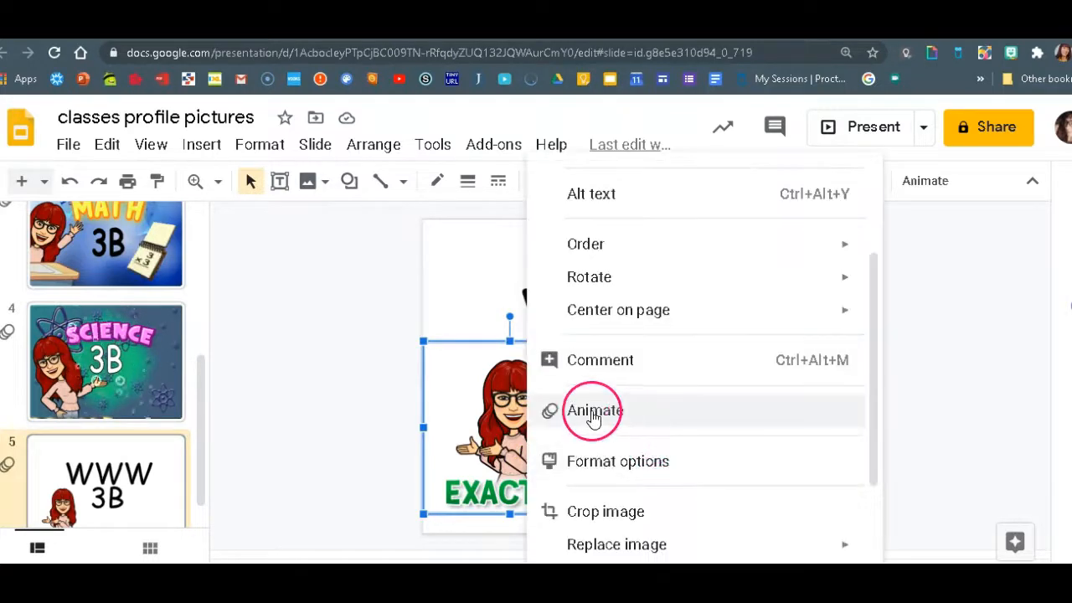
pyautogui.click(545, 511)
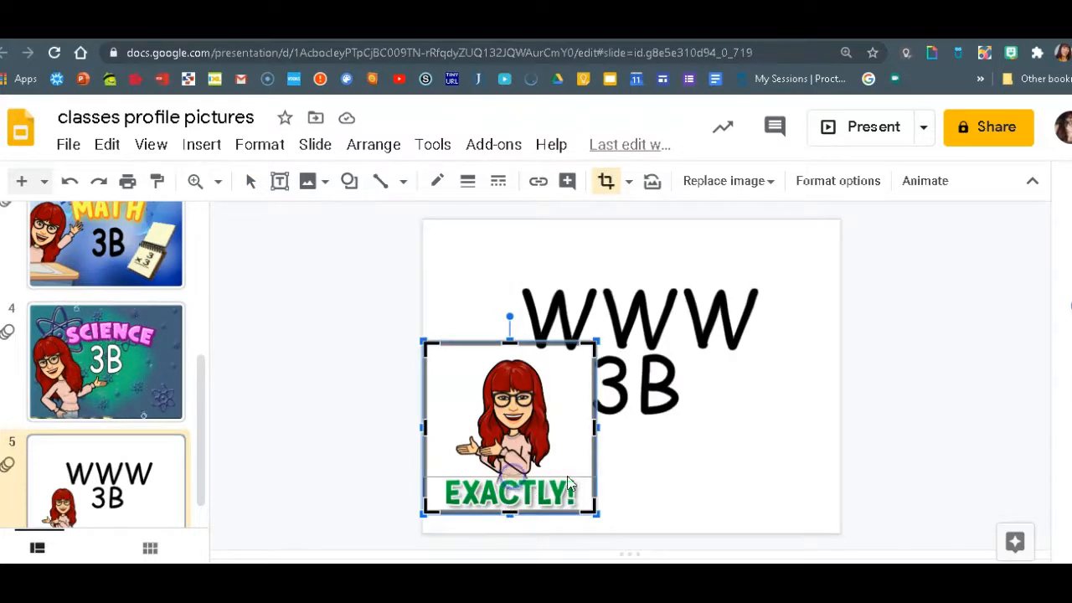
pyautogui.click(654, 486)
pyautogui.click(494, 436)
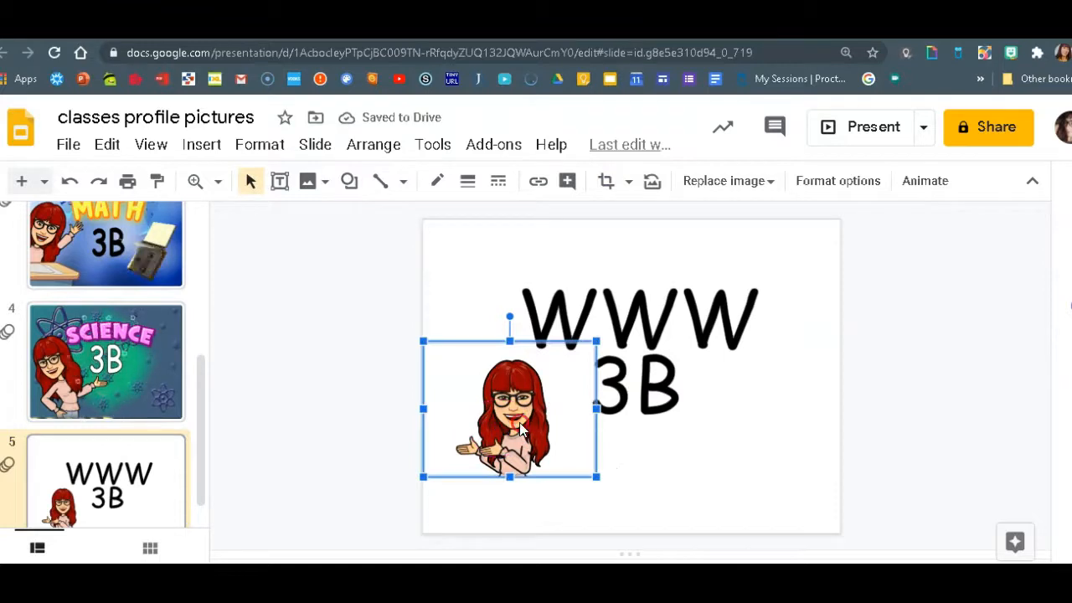
pyautogui.rightClick(521, 429)
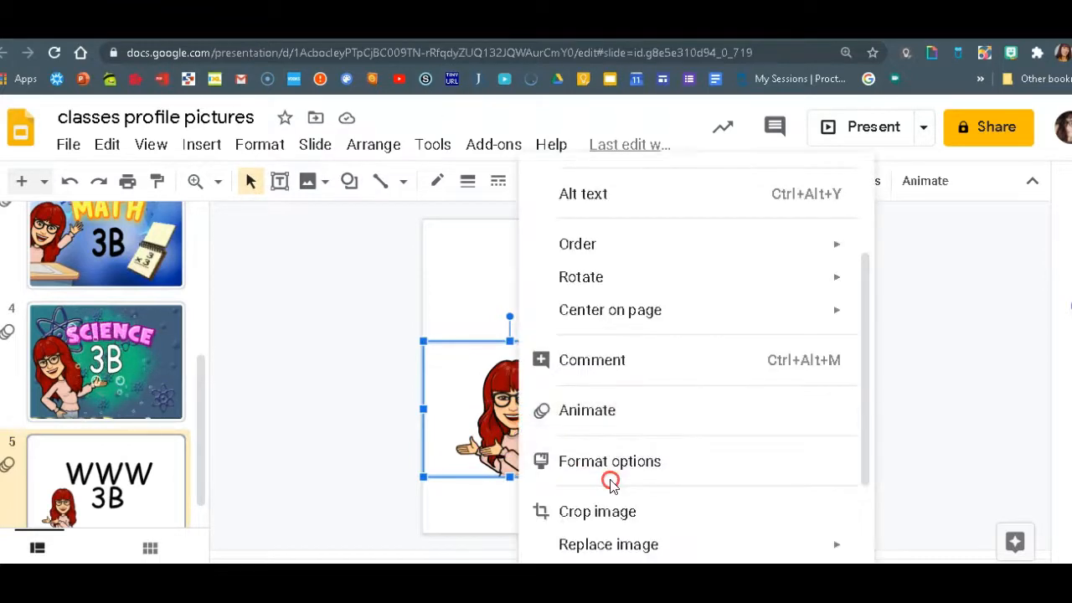
pyautogui.scroll(-2, 610, 483)
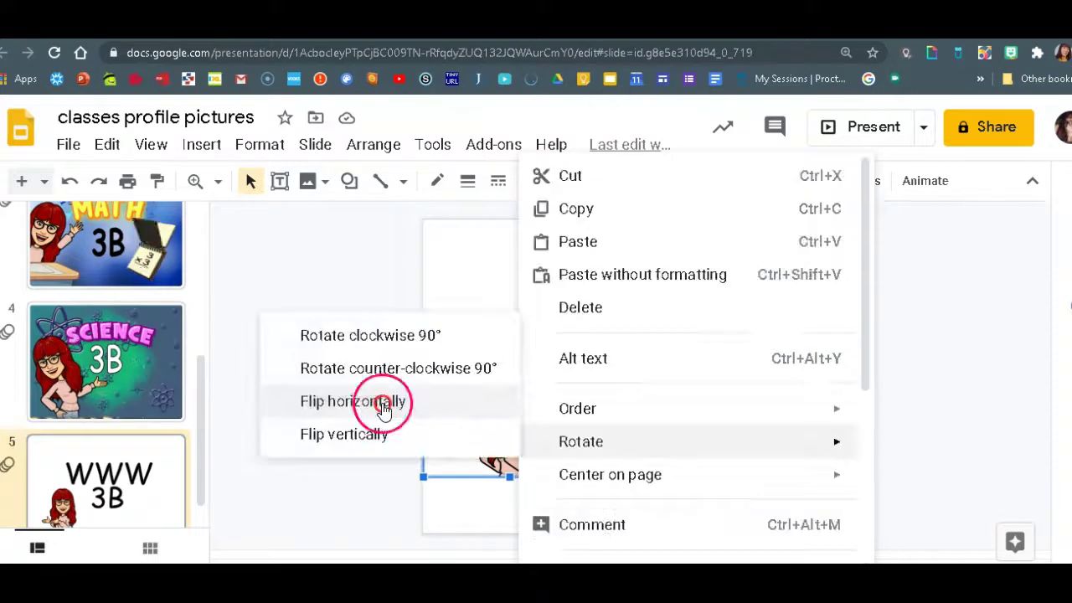
pyautogui.click(384, 407)
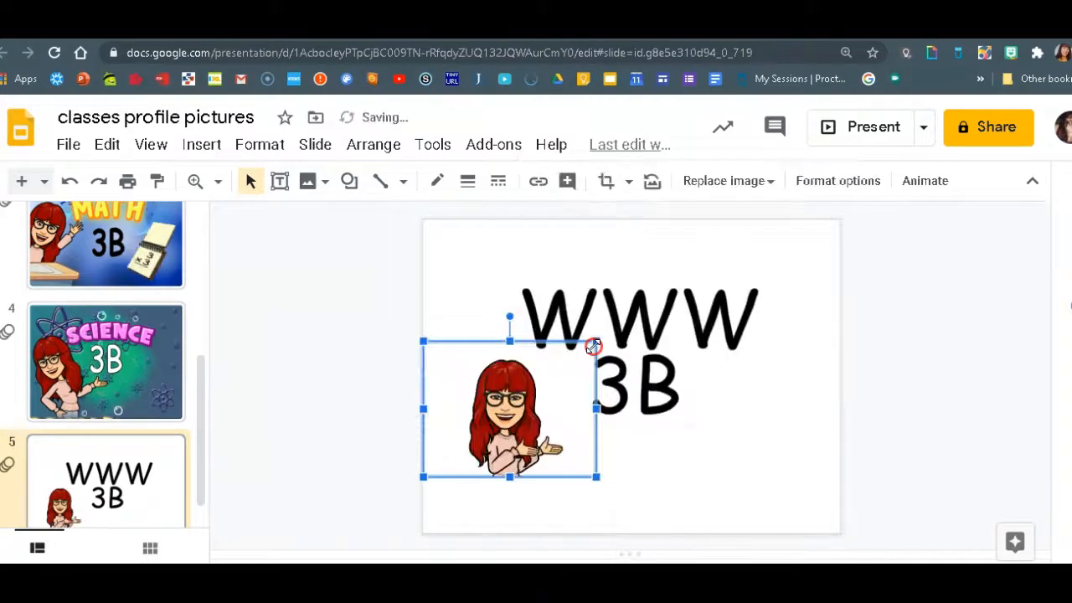
# Enlarge the Bitmoji and settle it against the slide's bottom-left corner
pyautogui.moveTo(596, 340); pyautogui.dragTo(670, 285)
pyautogui.moveTo(536, 393); pyautogui.dragTo(534, 448)
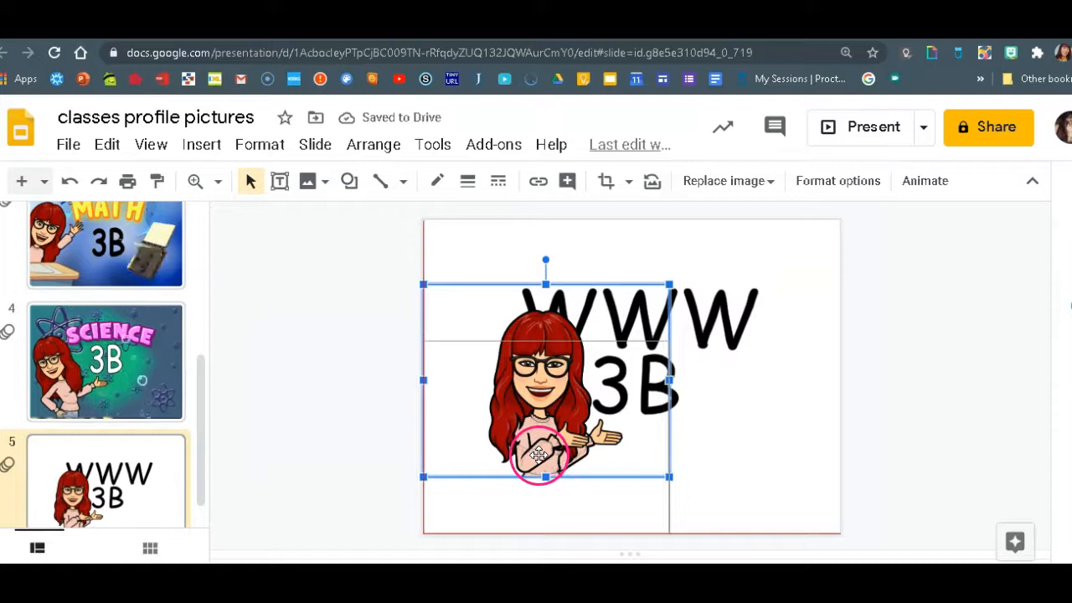
pyautogui.moveTo(538, 455); pyautogui.dragTo(538, 511)
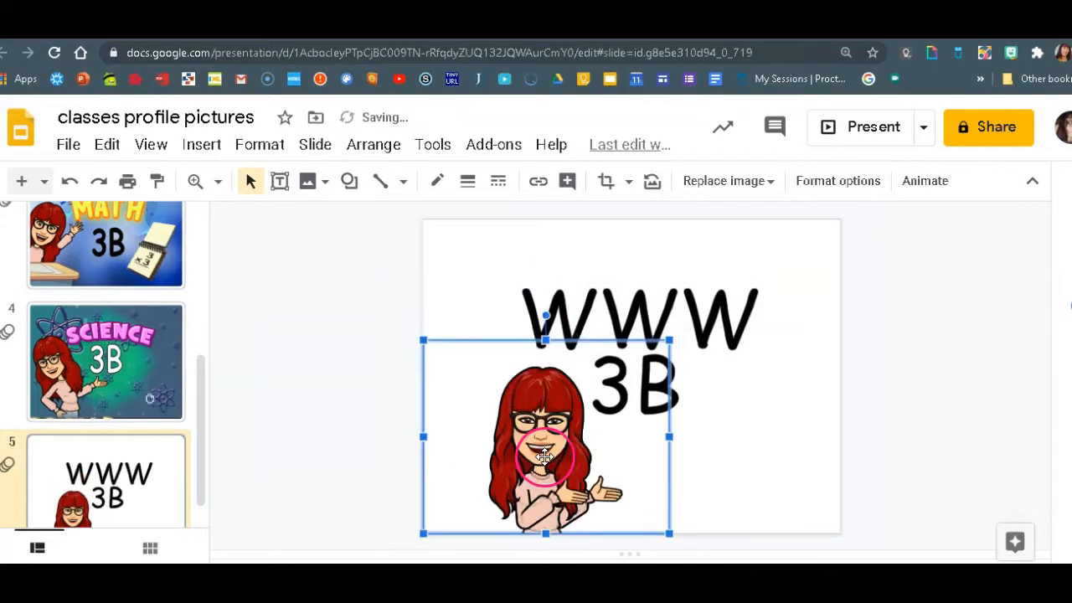
pyautogui.moveTo(481, 446)
pyautogui.mouseDown()
pyautogui.moveTo(478, 454)
pyautogui.moveTo(511, 452)
pyautogui.mouseUp()
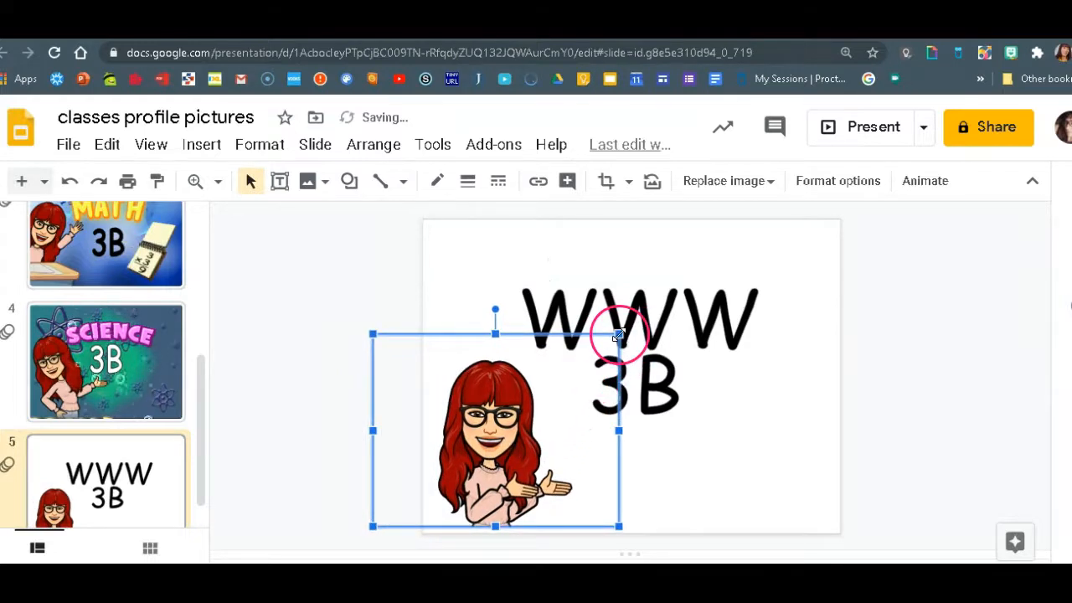
pyautogui.moveTo(620, 334); pyautogui.dragTo(666, 297)
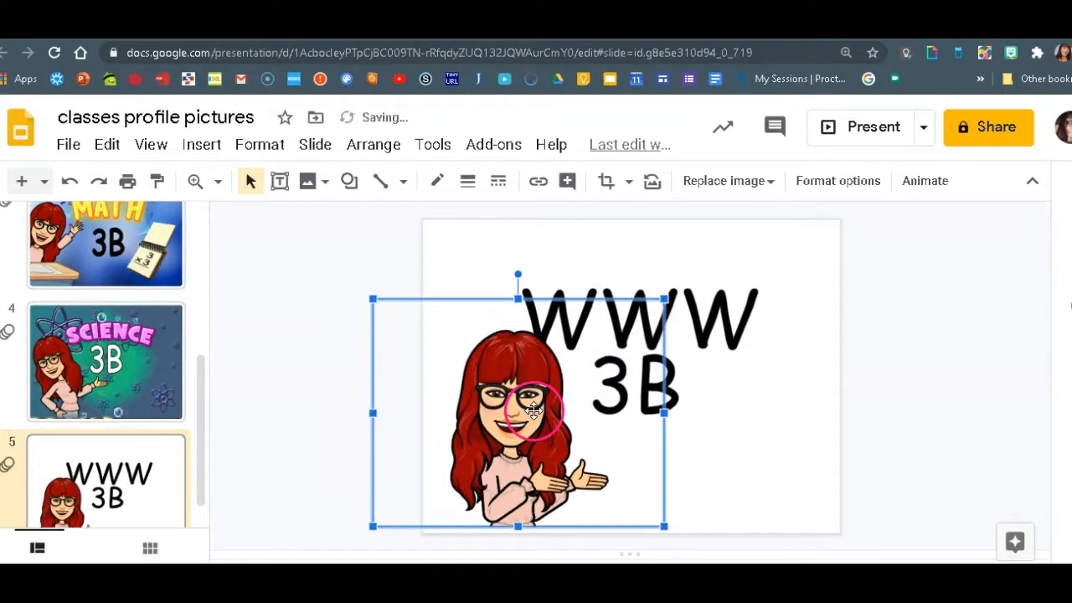
pyautogui.moveTo(533, 410); pyautogui.dragTo(516, 417)
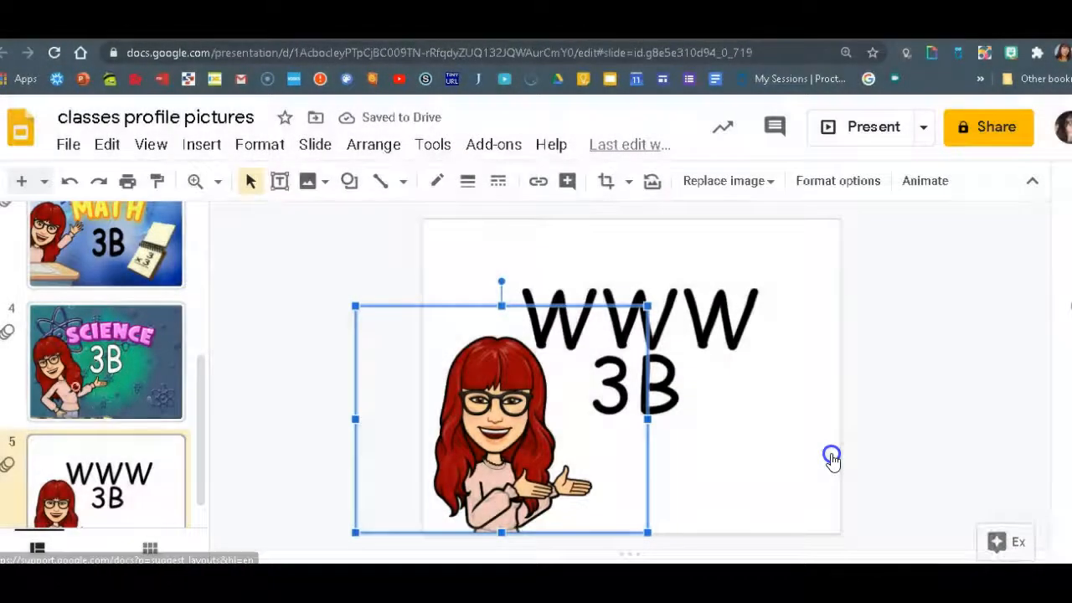
# Search Explore for 'bee background' and show only image results
pyautogui.hotkey('ctrl', 'alt', 'shift', 'i')
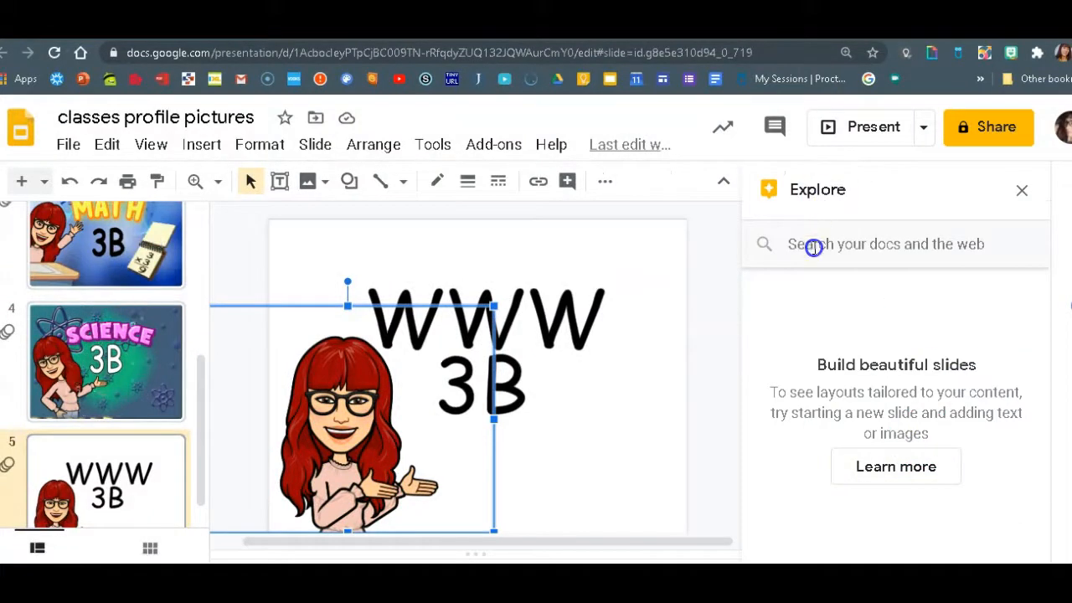
pyautogui.write('bee backr')
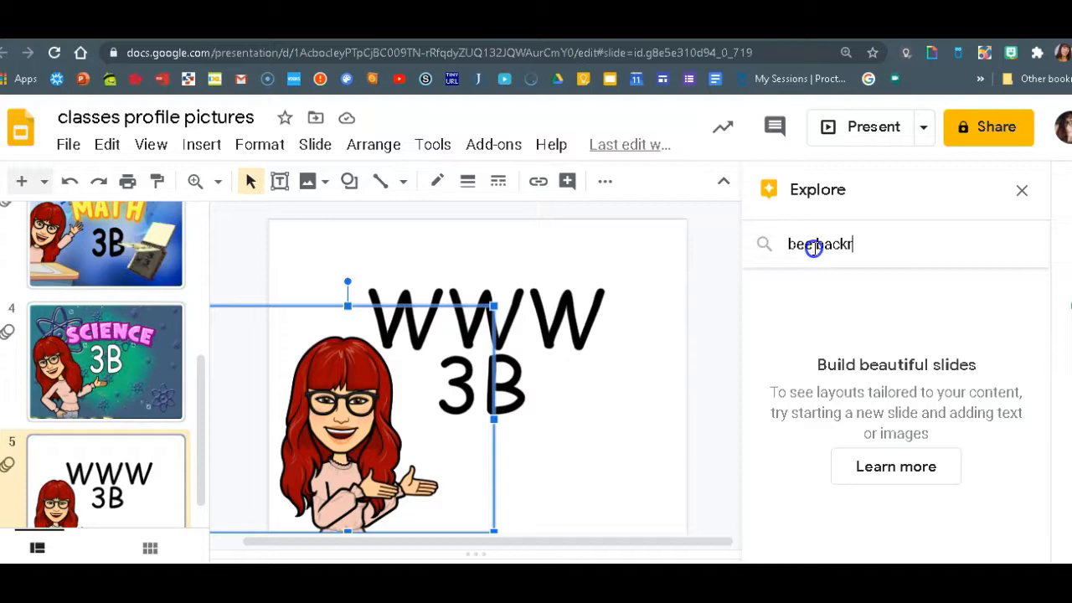
pyautogui.write('ng')
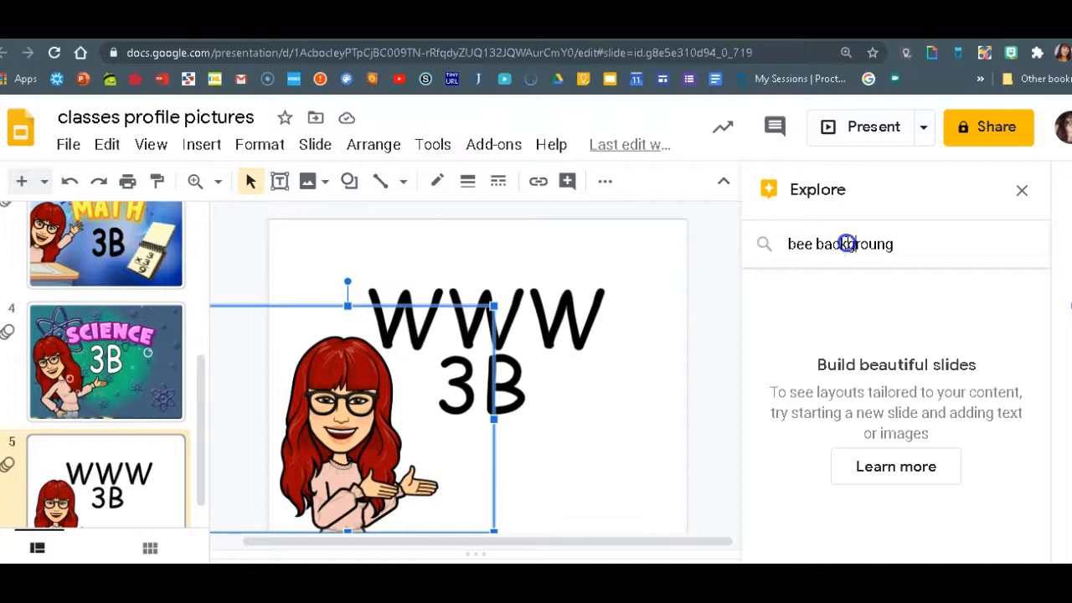
pyautogui.write('g')
pyautogui.press('Return')
pyautogui.click(894, 296)
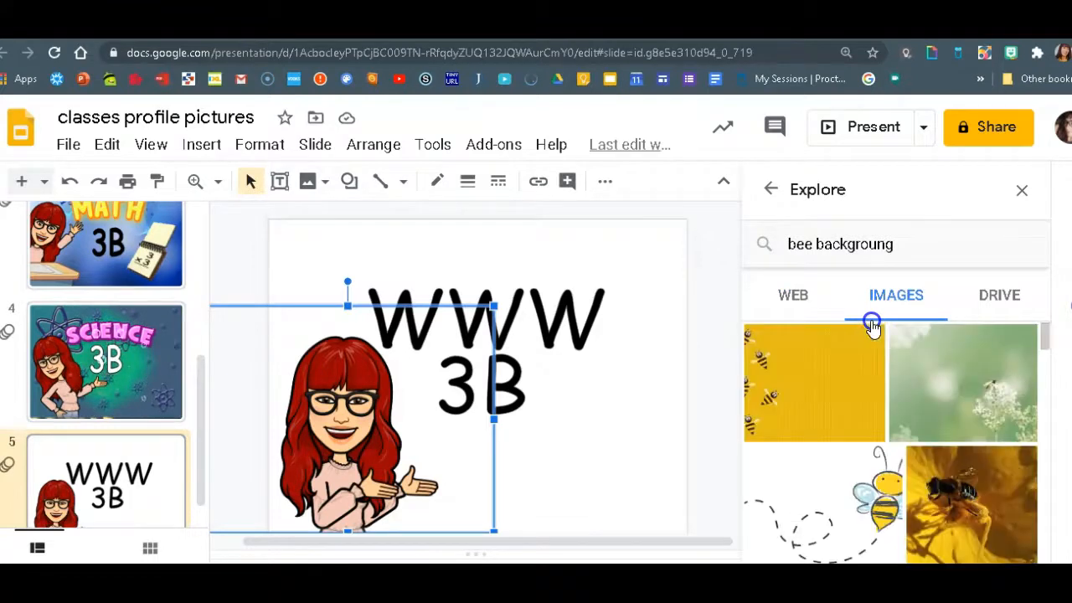
pyautogui.scroll(-3, 887, 377)
pyautogui.scroll(-2, 921, 368)
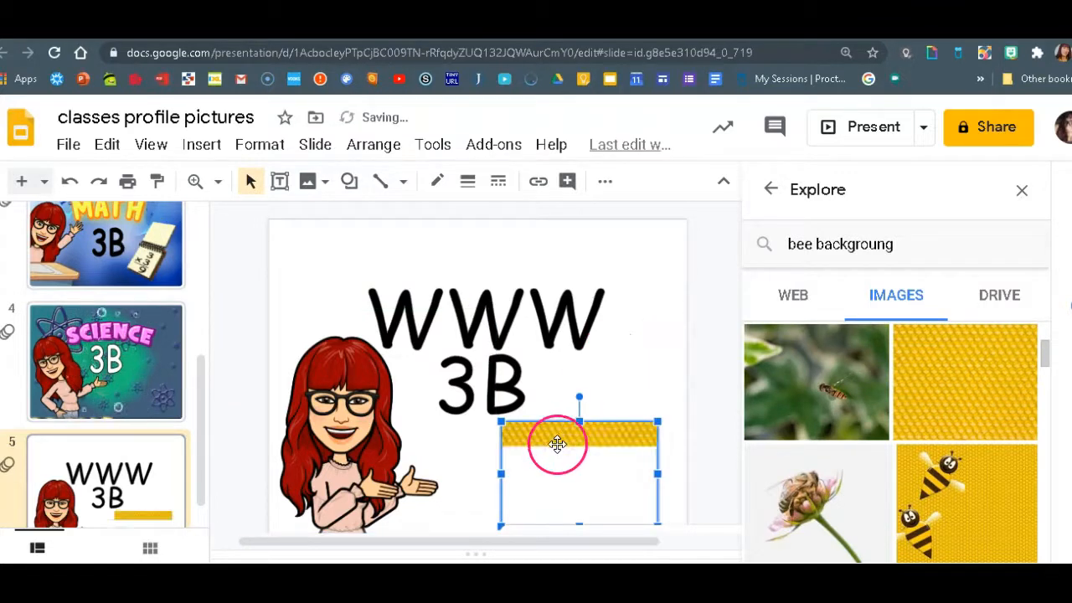
# Send the honeycomb image behind the title and Bitmoji and stretch it to fill the slide
pyautogui.rightClick(573, 452)
pyautogui.moveTo(615, 409)
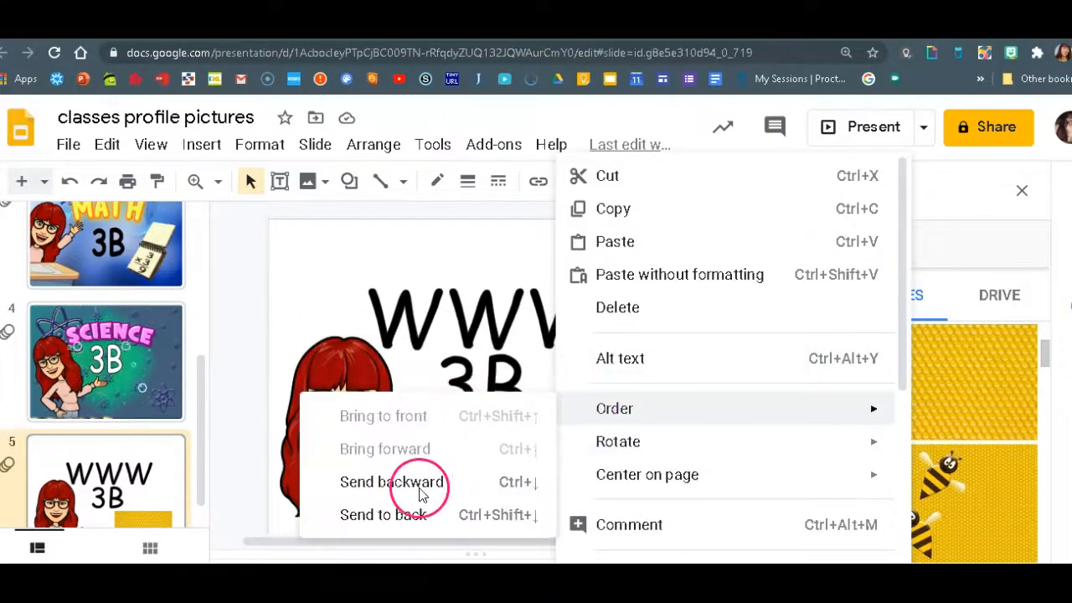
pyautogui.click(571, 465)
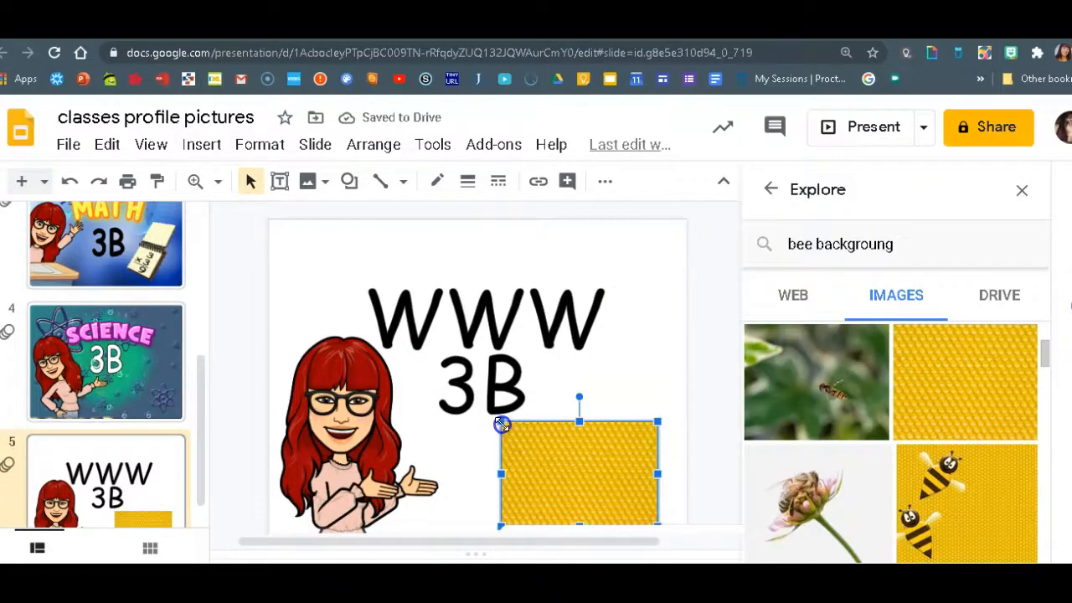
pyautogui.moveTo(501, 423)
pyautogui.mouseDown()
pyautogui.moveTo(325, 224)
pyautogui.moveTo(438, 295)
pyautogui.moveTo(341, 242)
pyautogui.mouseUp()
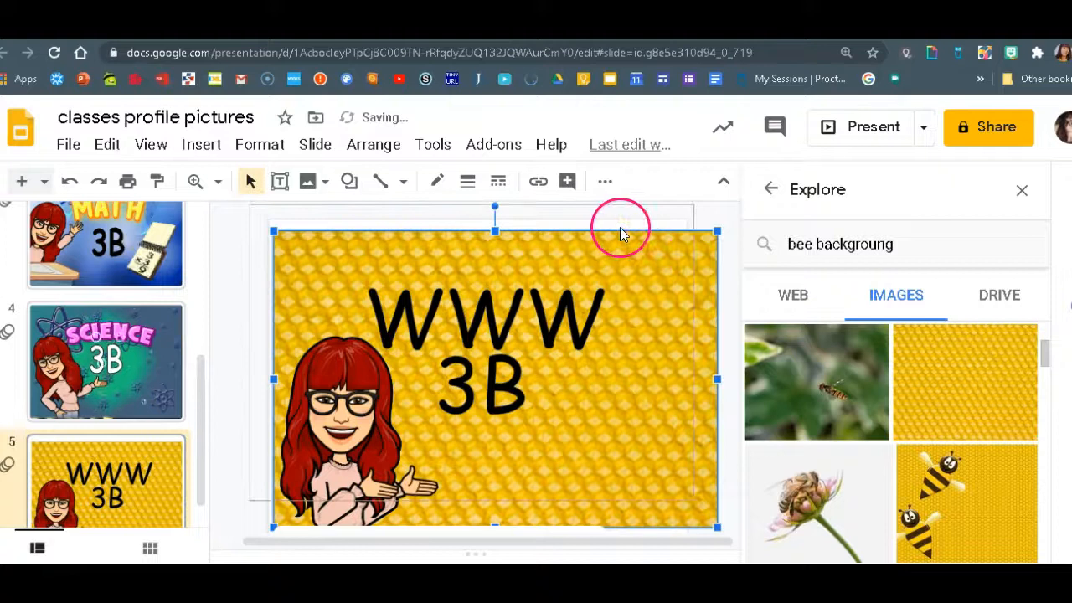
pyautogui.click(621, 227)
pyautogui.click(662, 241)
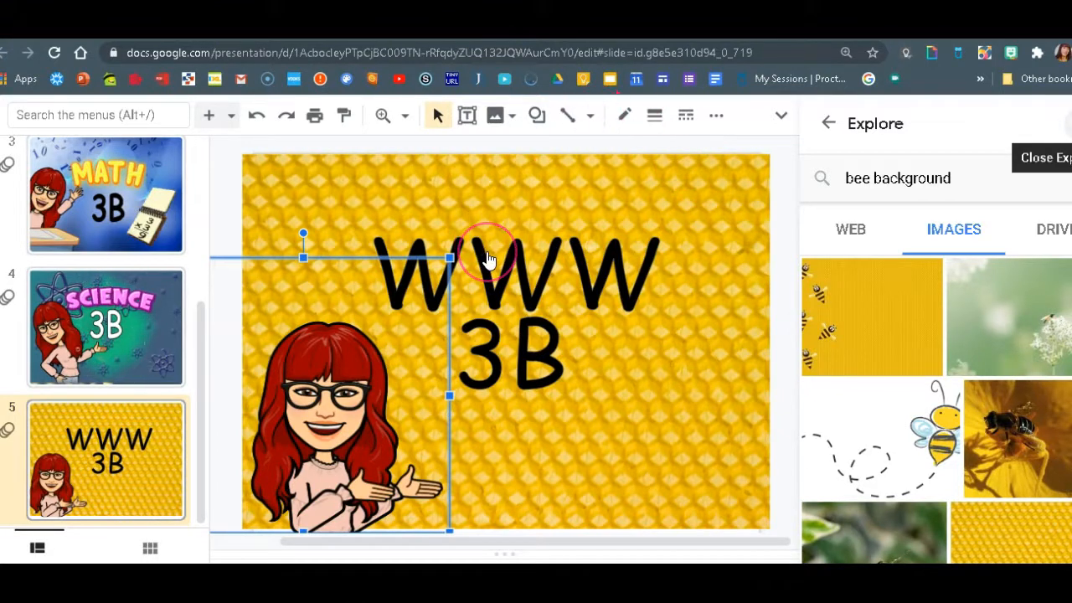
# Close Explore and add an animation to the WWW title from the Motion panel
pyautogui.hotkey('ctrl', 'alt', 'shift', 'i')
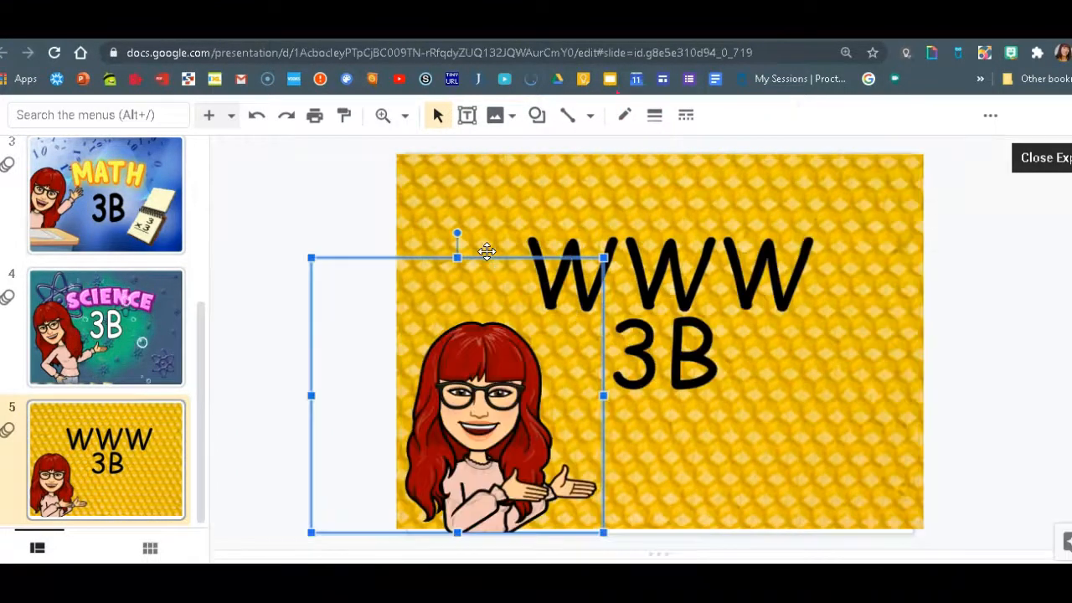
pyautogui.click(661, 264)
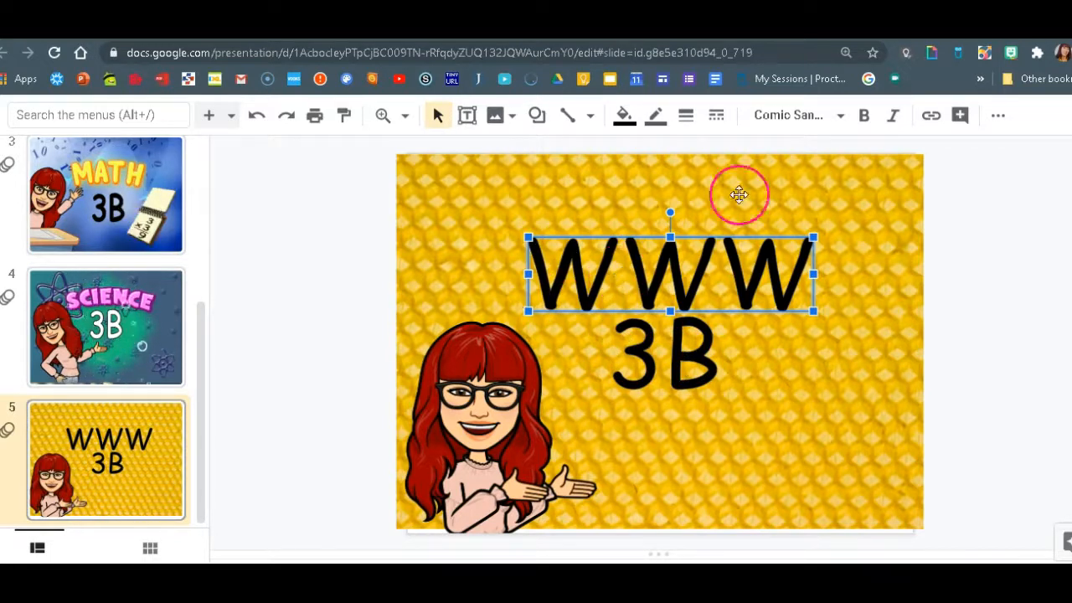
pyautogui.click(998, 115)
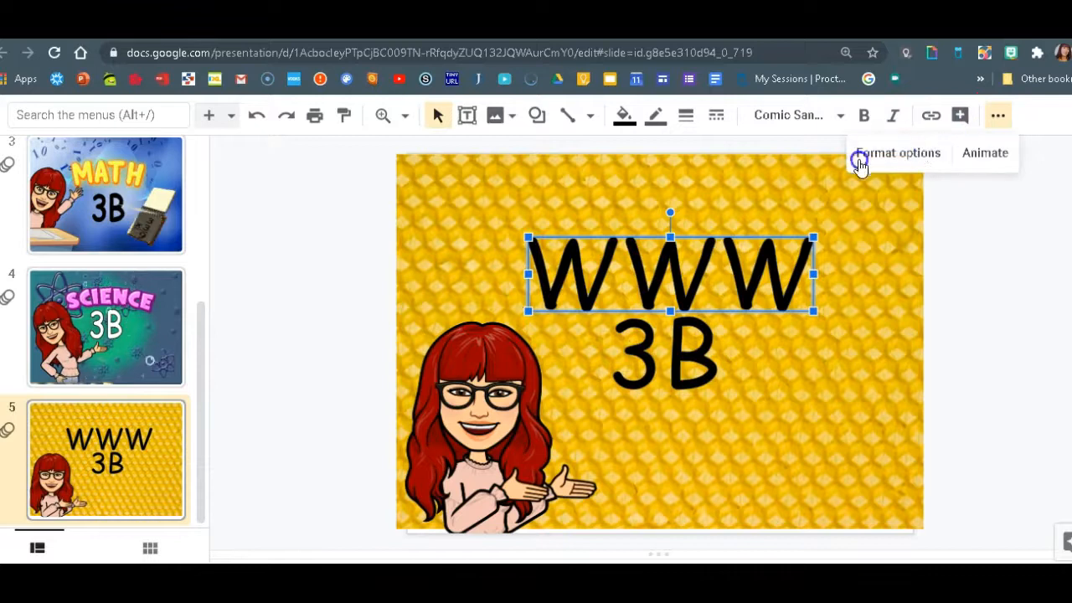
pyautogui.click(985, 152)
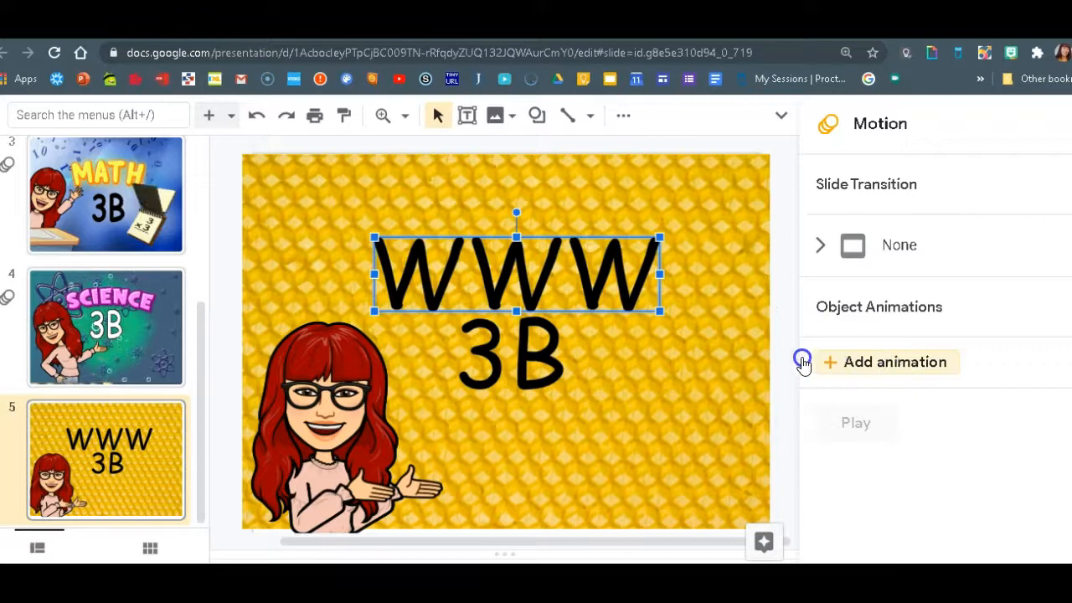
pyautogui.click(881, 368)
pyautogui.scroll(-3, 983, 376)
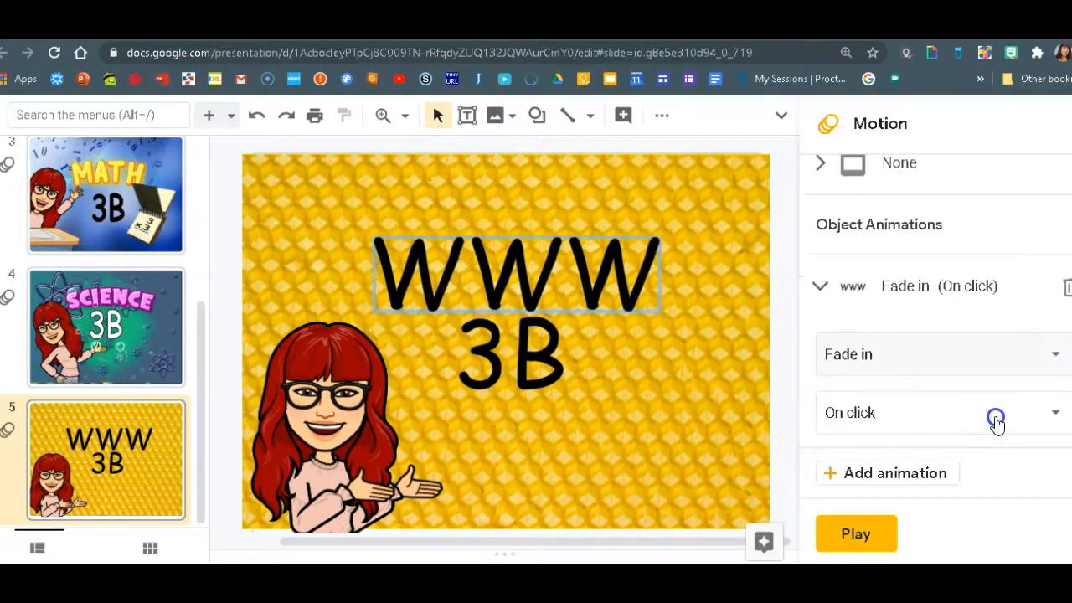
# Set the title animation to Spin starting After previous, then preview and stop it
pyautogui.click(1052, 272)
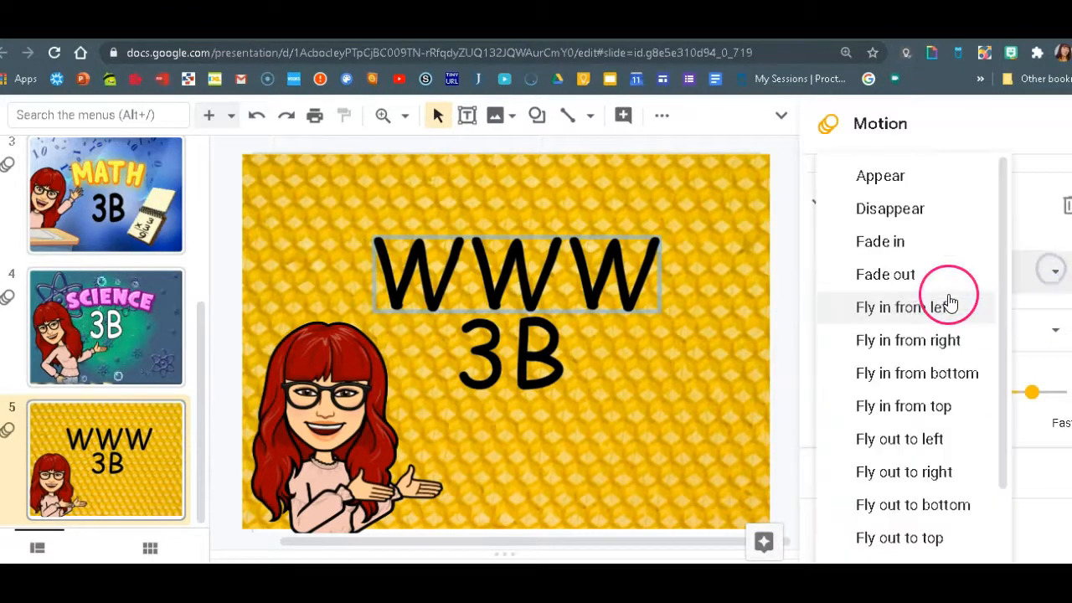
pyautogui.scroll(-2, 907, 376)
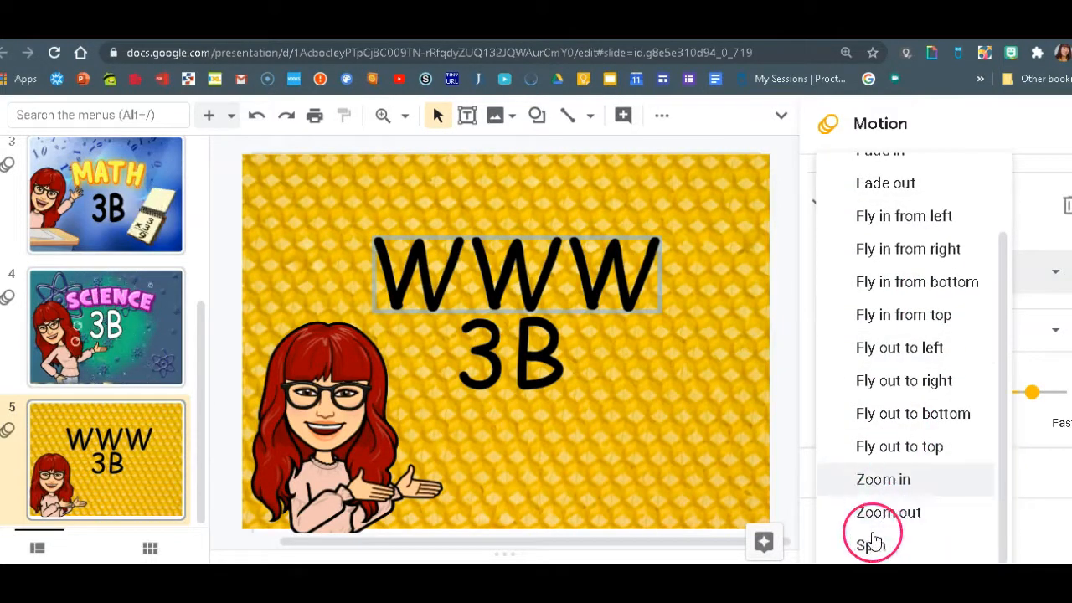
pyautogui.click(808, 298)
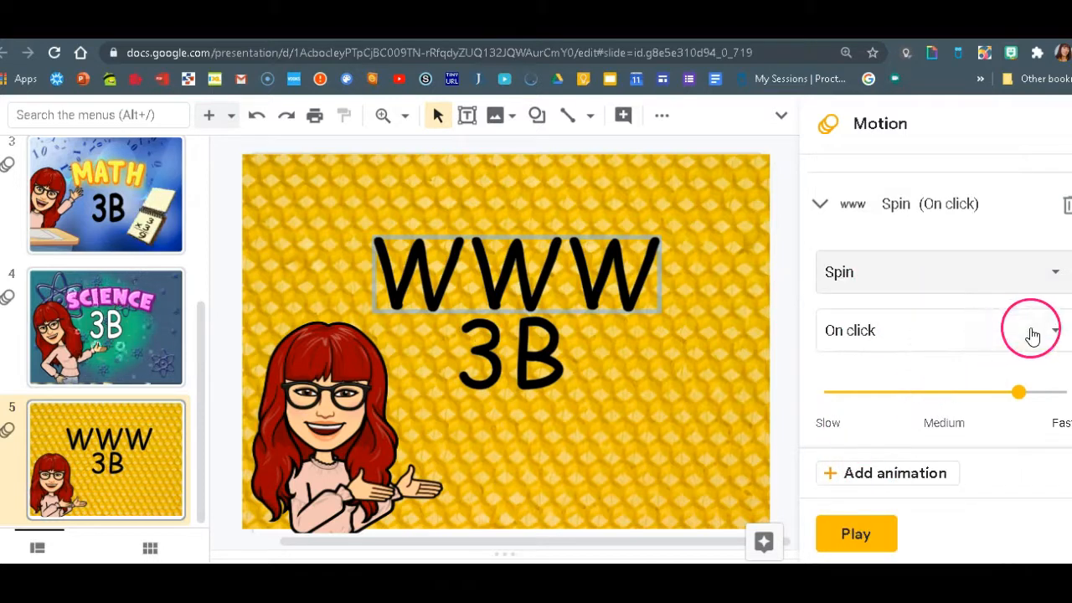
pyautogui.click(842, 330)
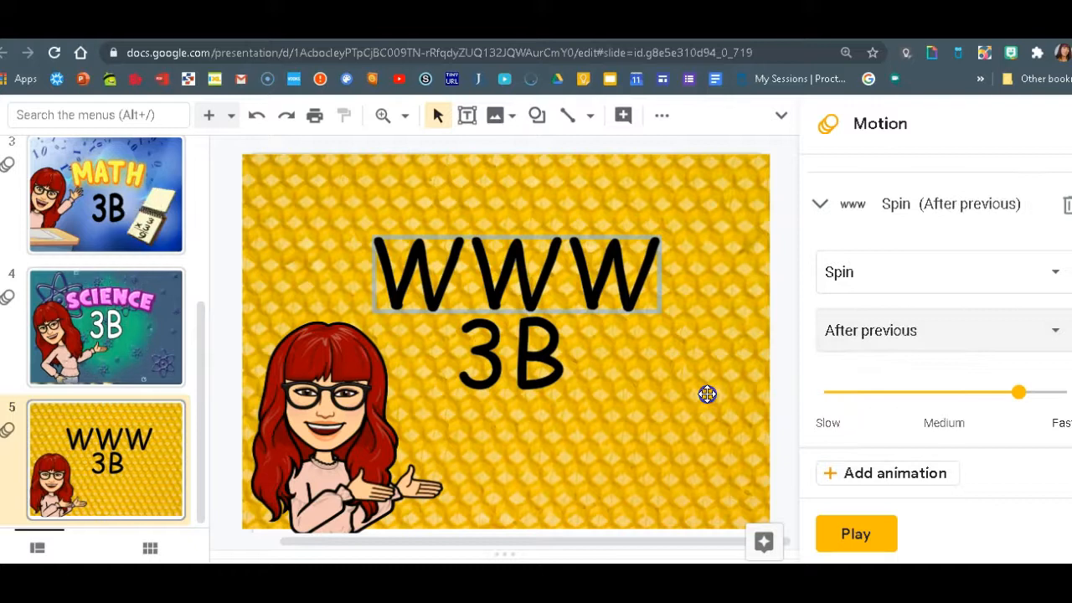
pyautogui.click(751, 403)
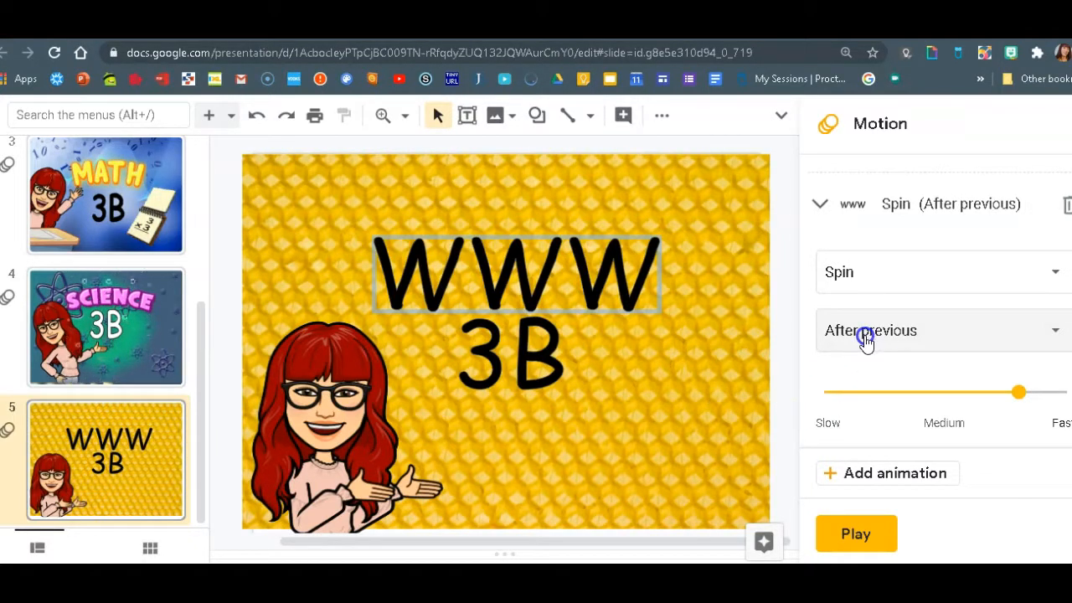
pyautogui.click(775, 512)
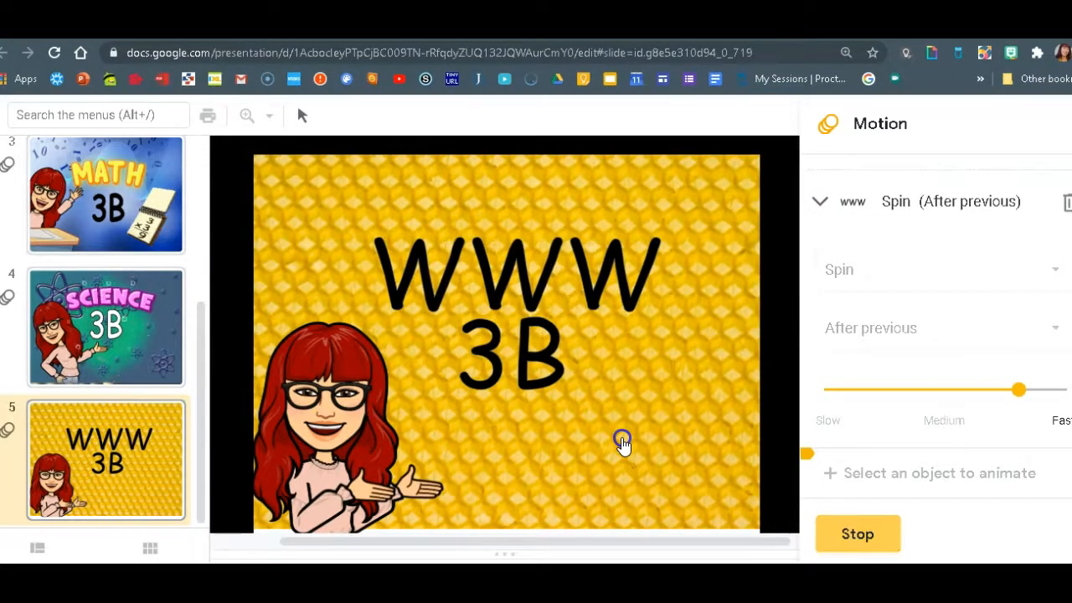
pyautogui.click(623, 442)
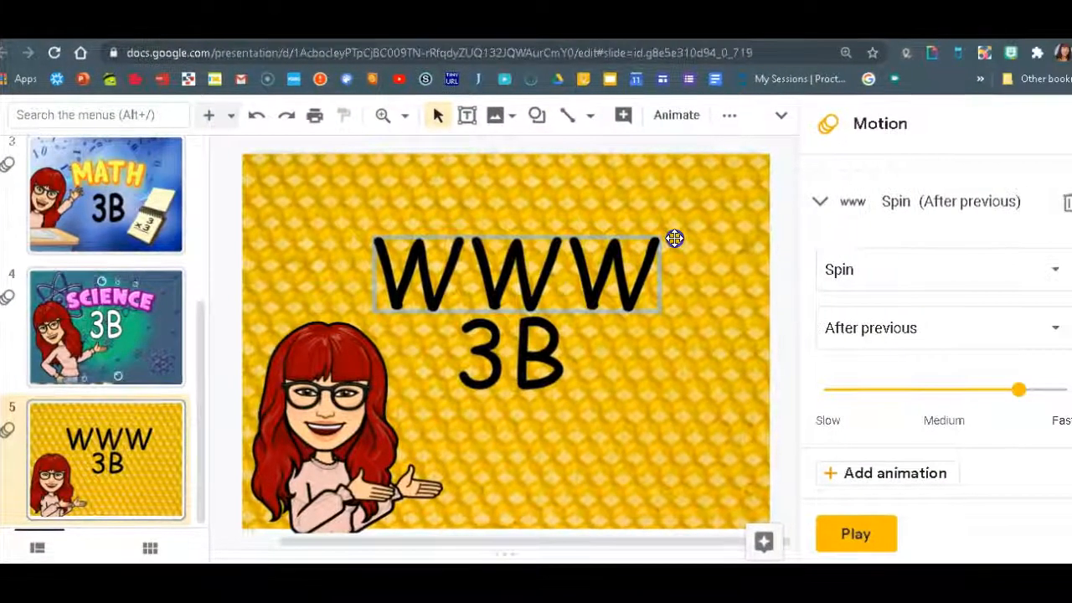
# Search the Giphy extension for 'flying bee sticker'
pyautogui.click(934, 57)
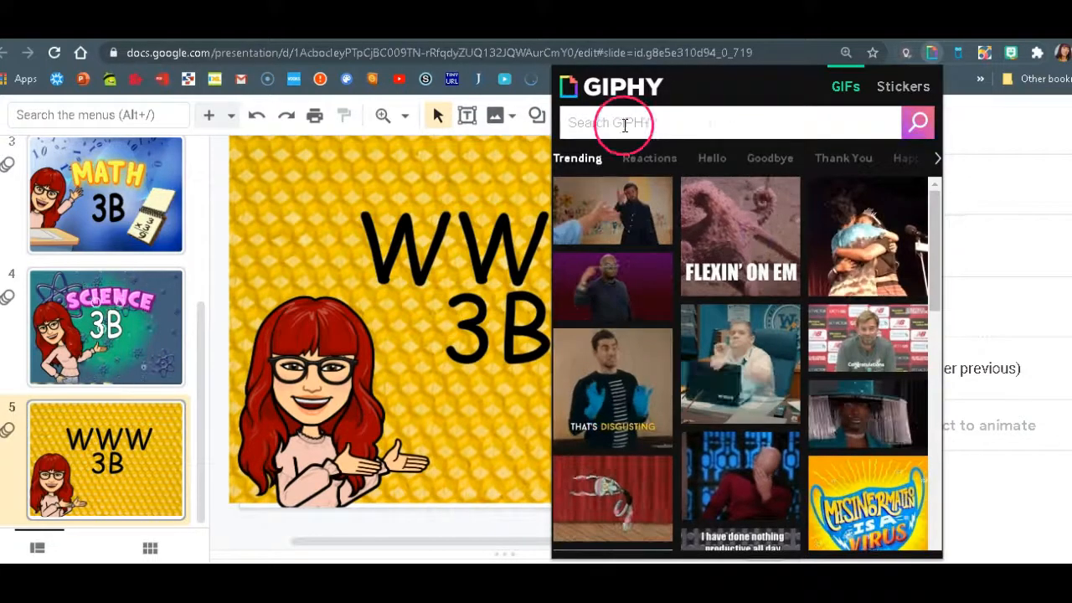
pyautogui.rightClick(618, 123)
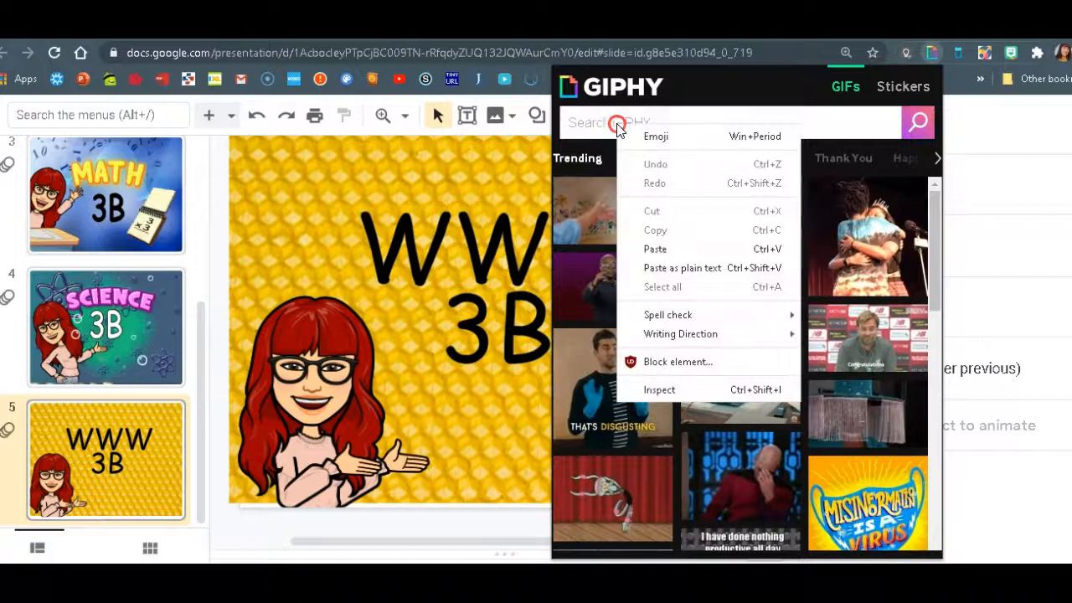
pyautogui.click(655, 248)
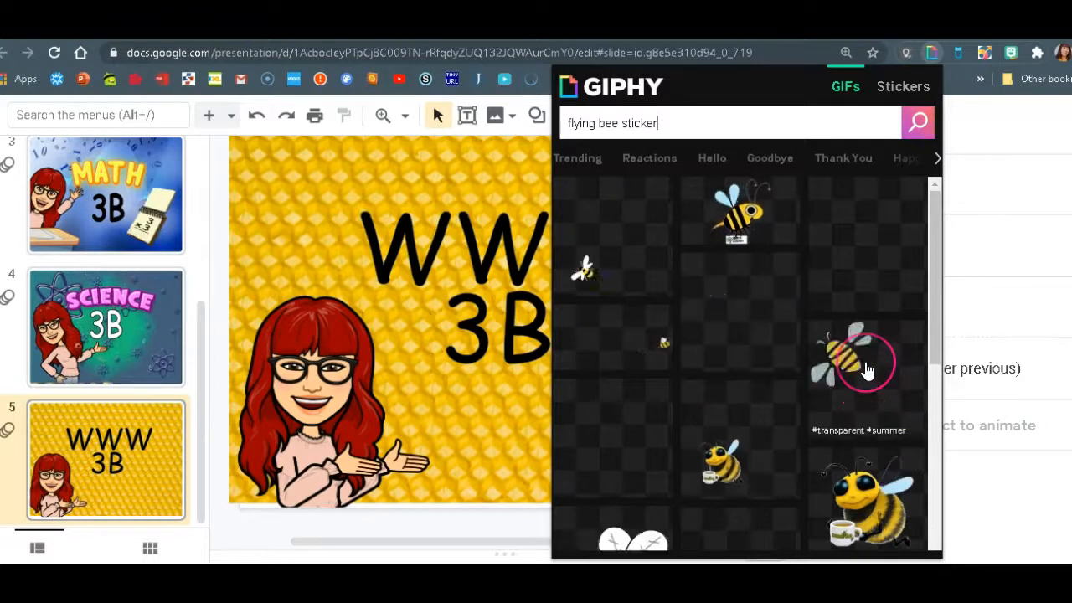
pyautogui.scroll(-4, 868, 369)
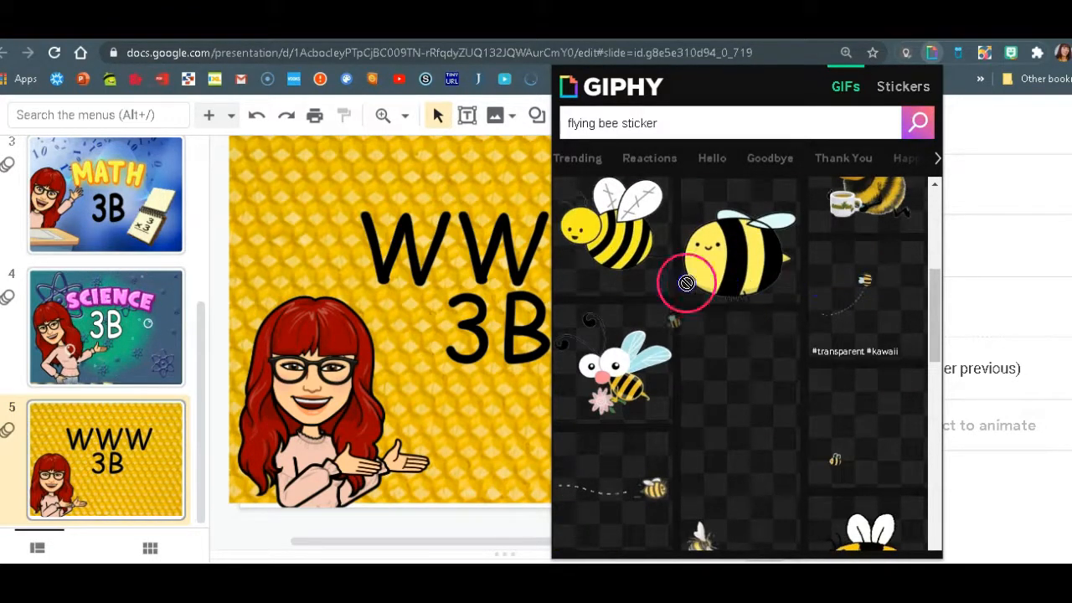
# Place a bee sticker from GIPHY onto the slide near the WWW title
pyautogui.moveTo(620, 247); pyautogui.dragTo(493, 278)
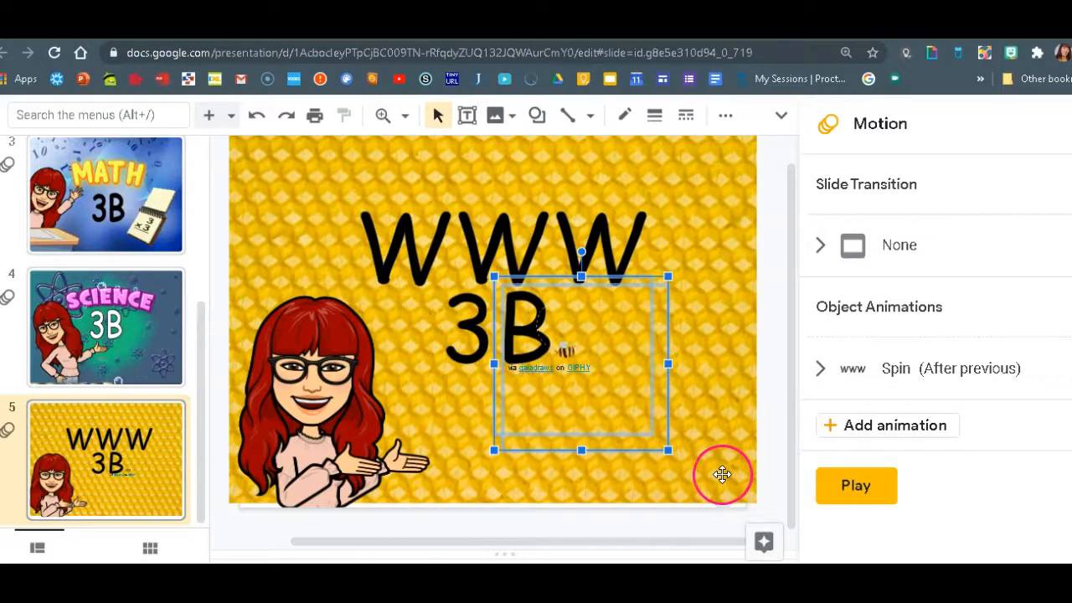
pyautogui.click(722, 475)
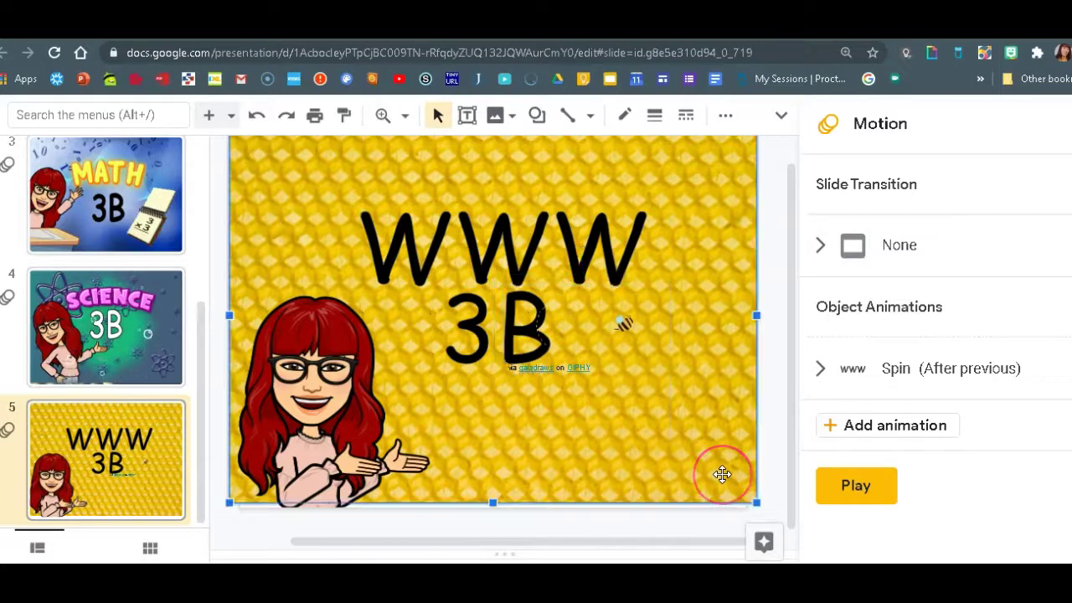
pyautogui.click(594, 349)
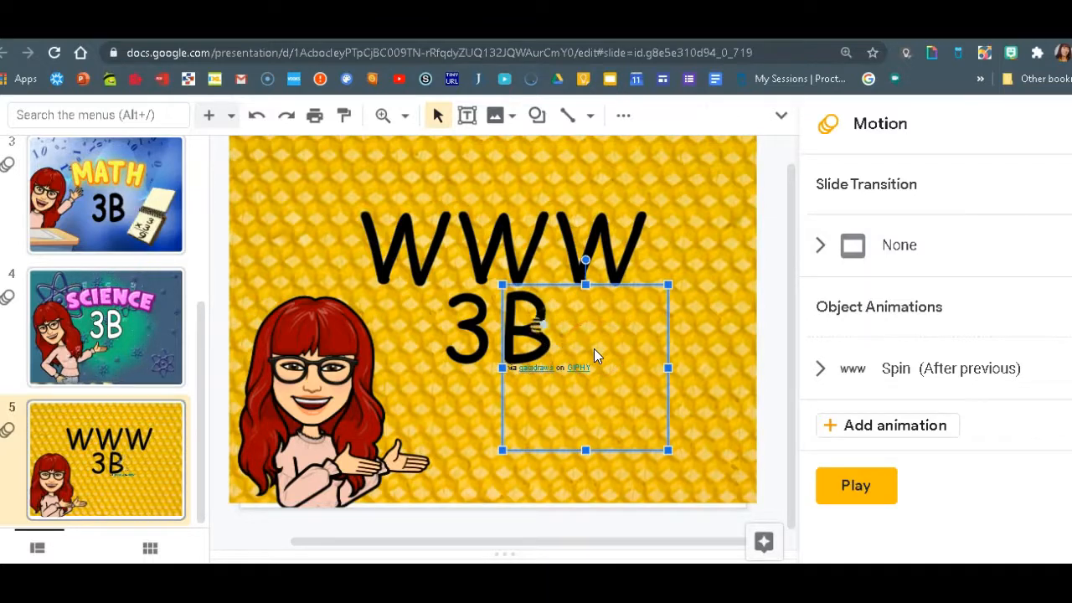
pyautogui.click(652, 369)
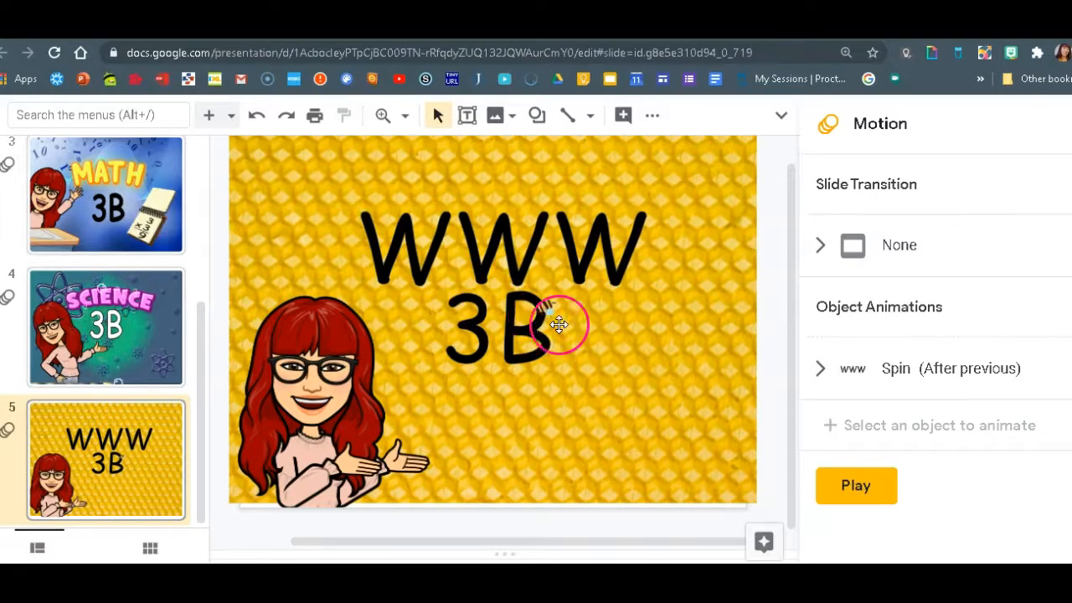
pyautogui.click(585, 331)
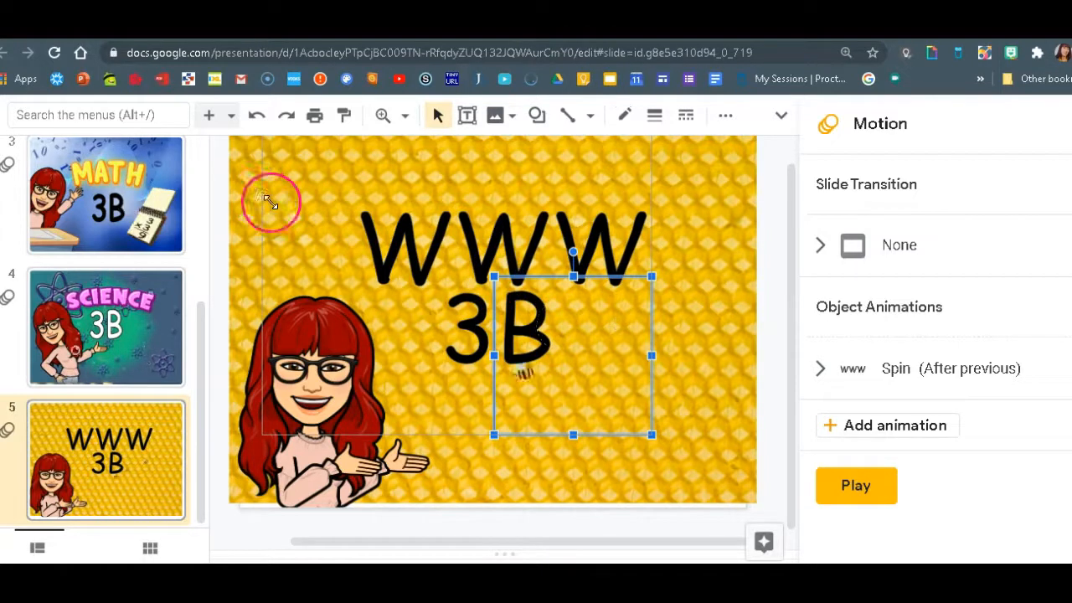
# Enlarge the bee GIF's frame across the slide and play the slide's animations twice
pyautogui.click(650, 434)
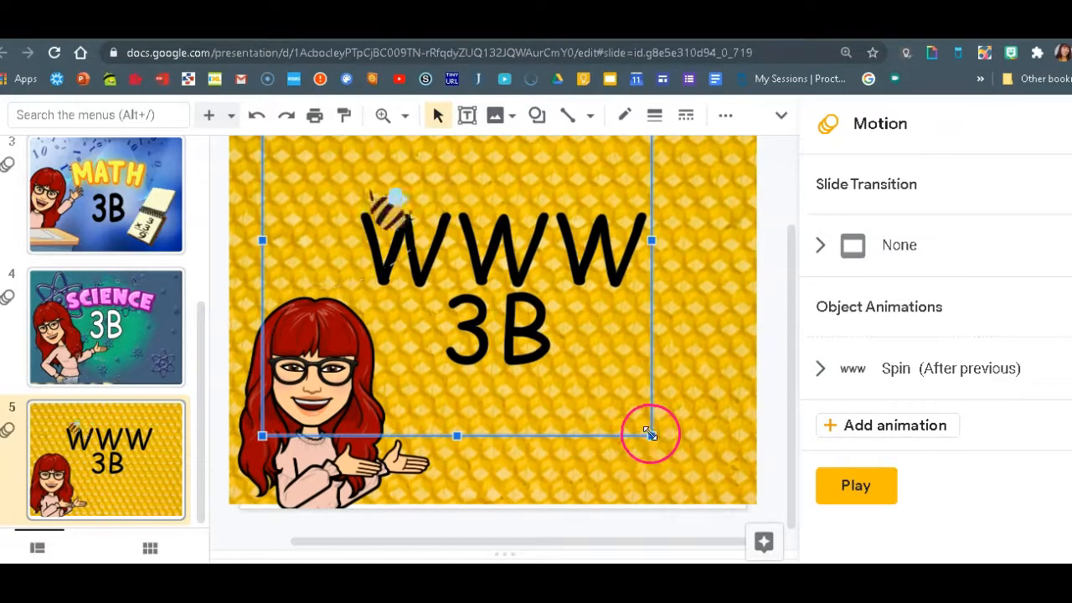
pyautogui.moveTo(650, 434); pyautogui.dragTo(695, 477)
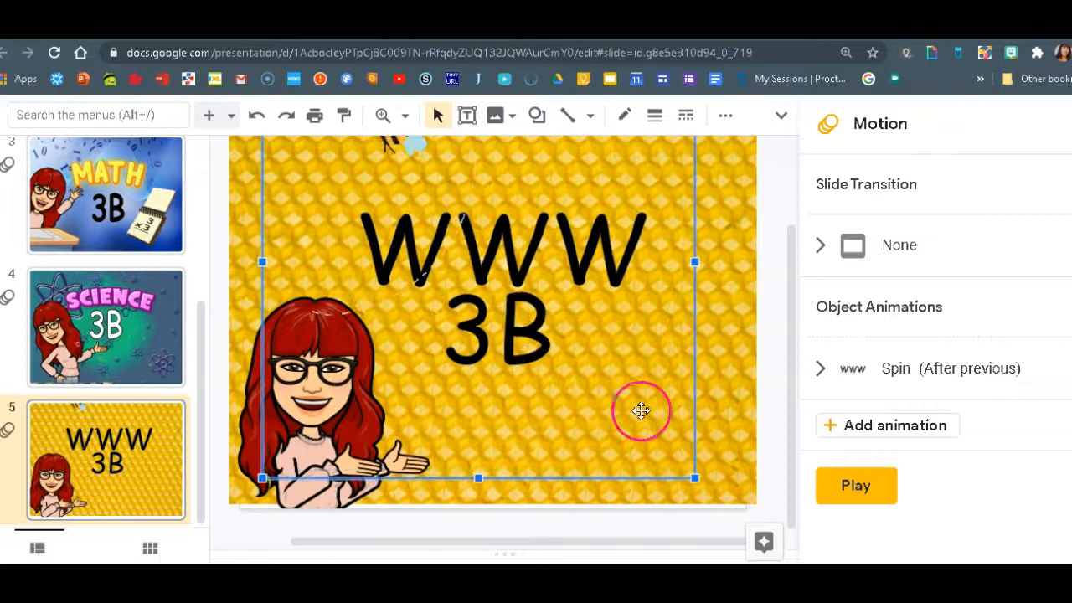
pyautogui.click(520, 340)
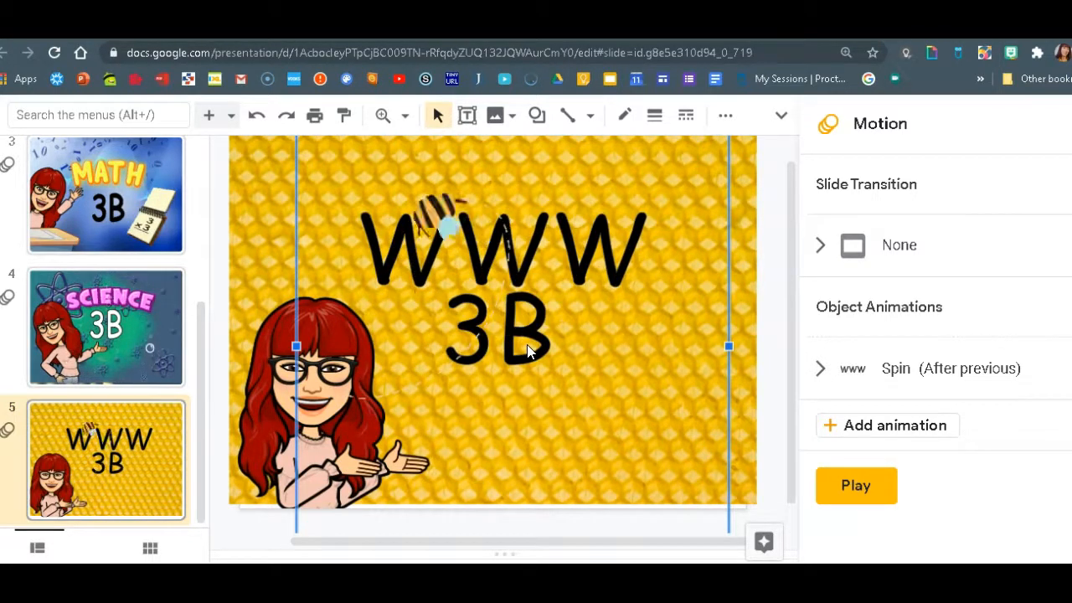
pyautogui.click(856, 486)
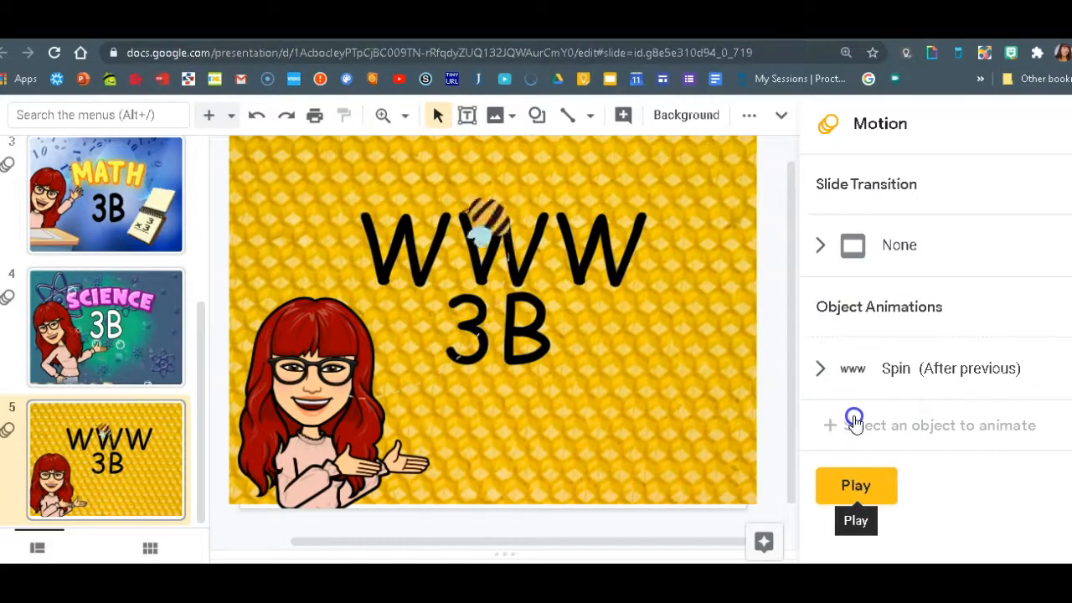
pyautogui.click(856, 486)
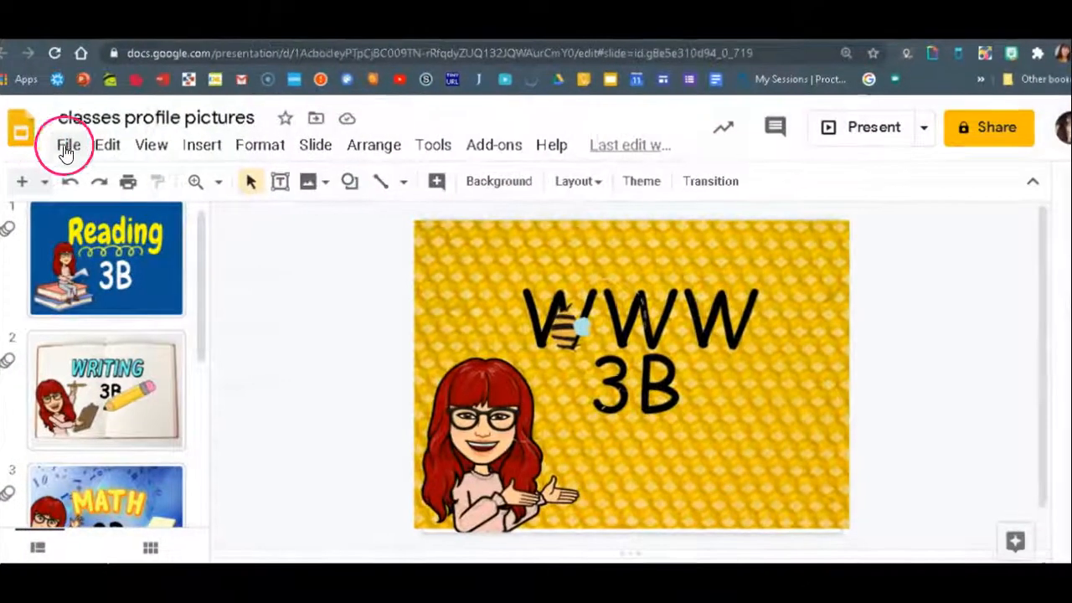
# Download the current slide as a PNG image from the File menu
pyautogui.click(68, 144)
pyautogui.moveTo(123, 283)
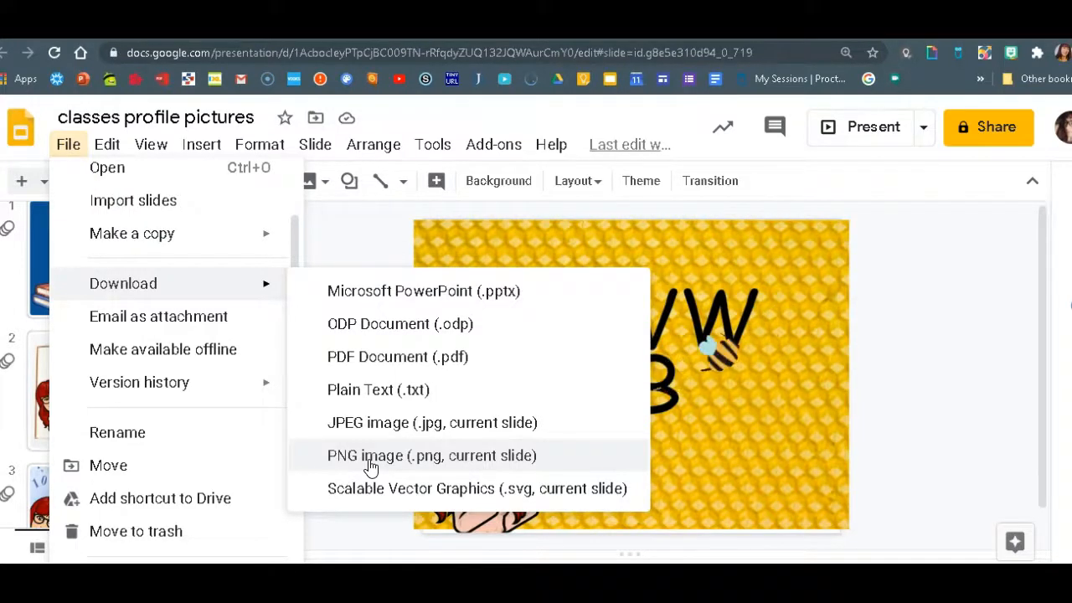
pyautogui.click(371, 459)
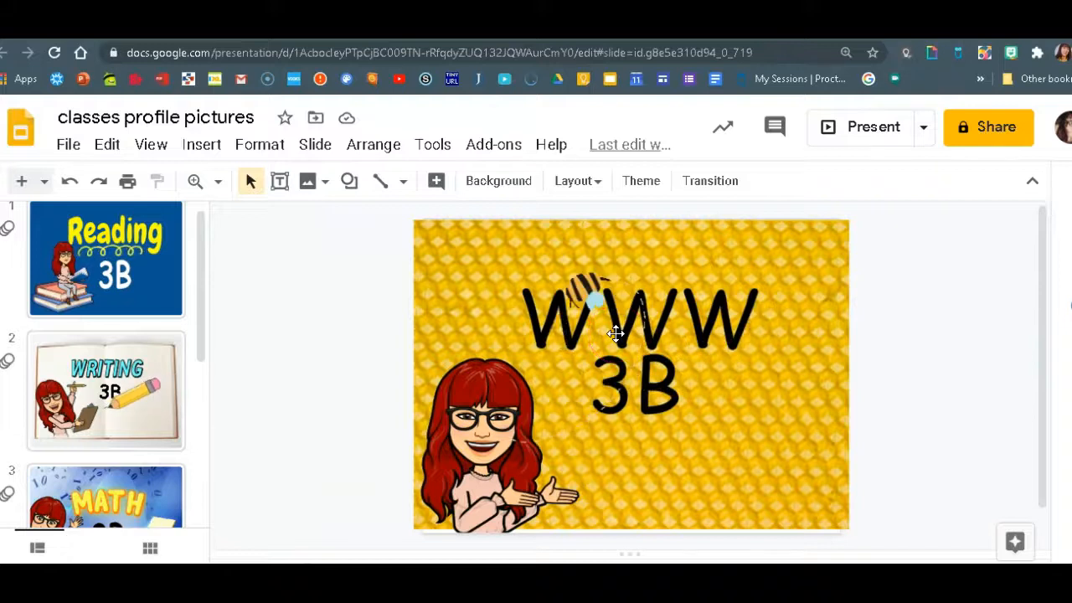